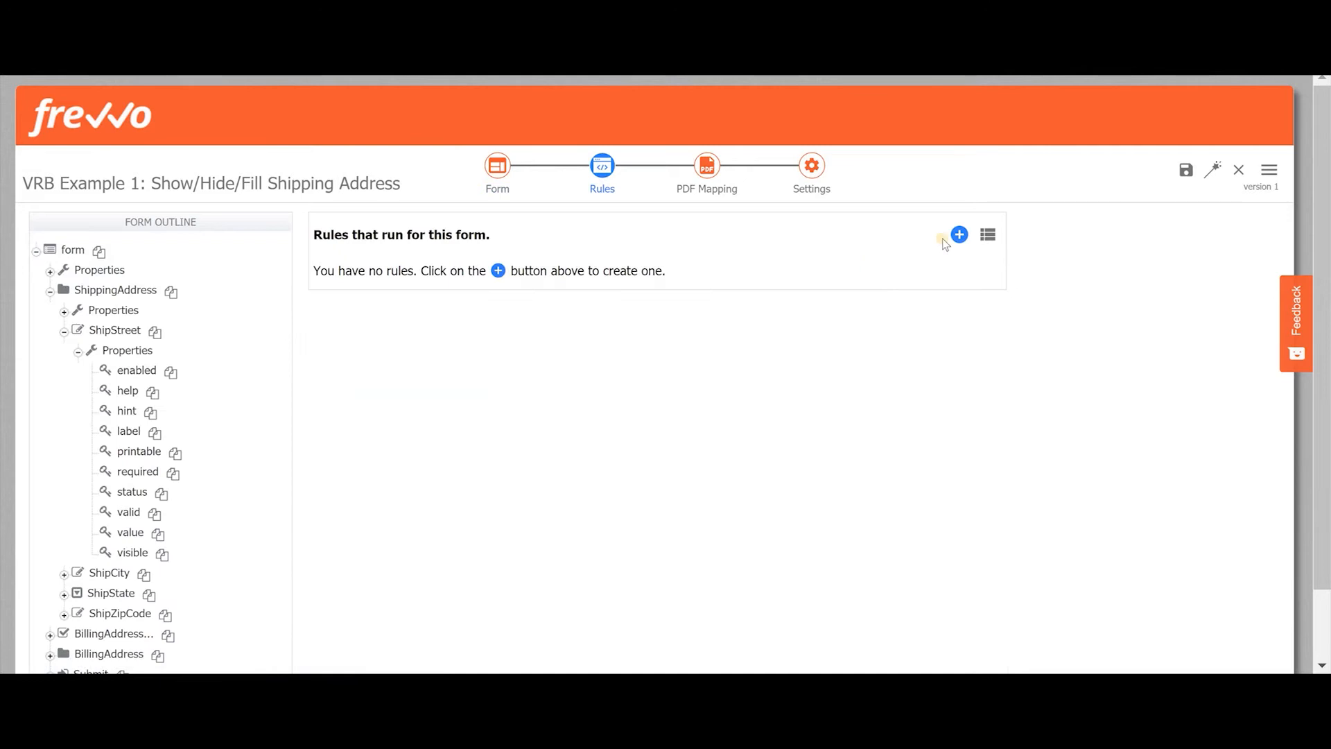
# Step: Create a new rule for the form and name it Show/Hide Billing Address
pyautogui.click(960, 235)
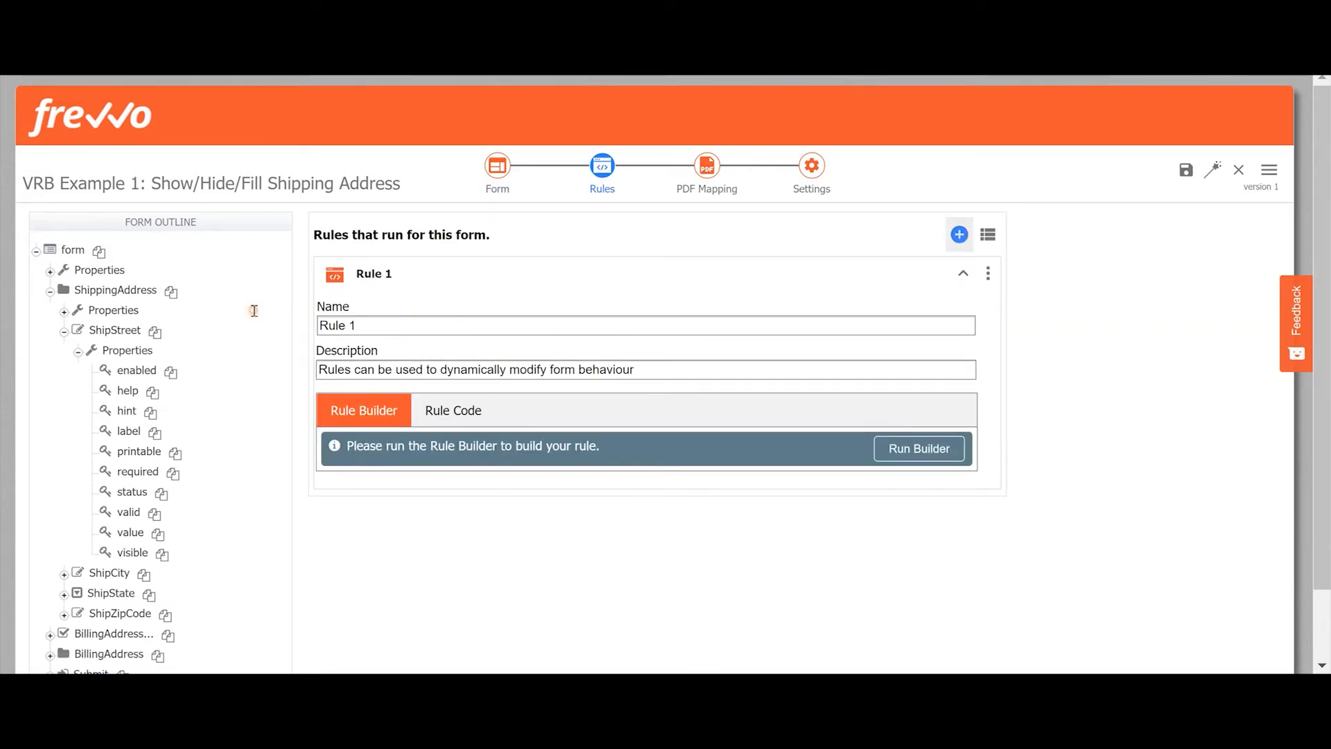
pyautogui.write('Show/Hide Billing Address')
pyautogui.press('Tab')
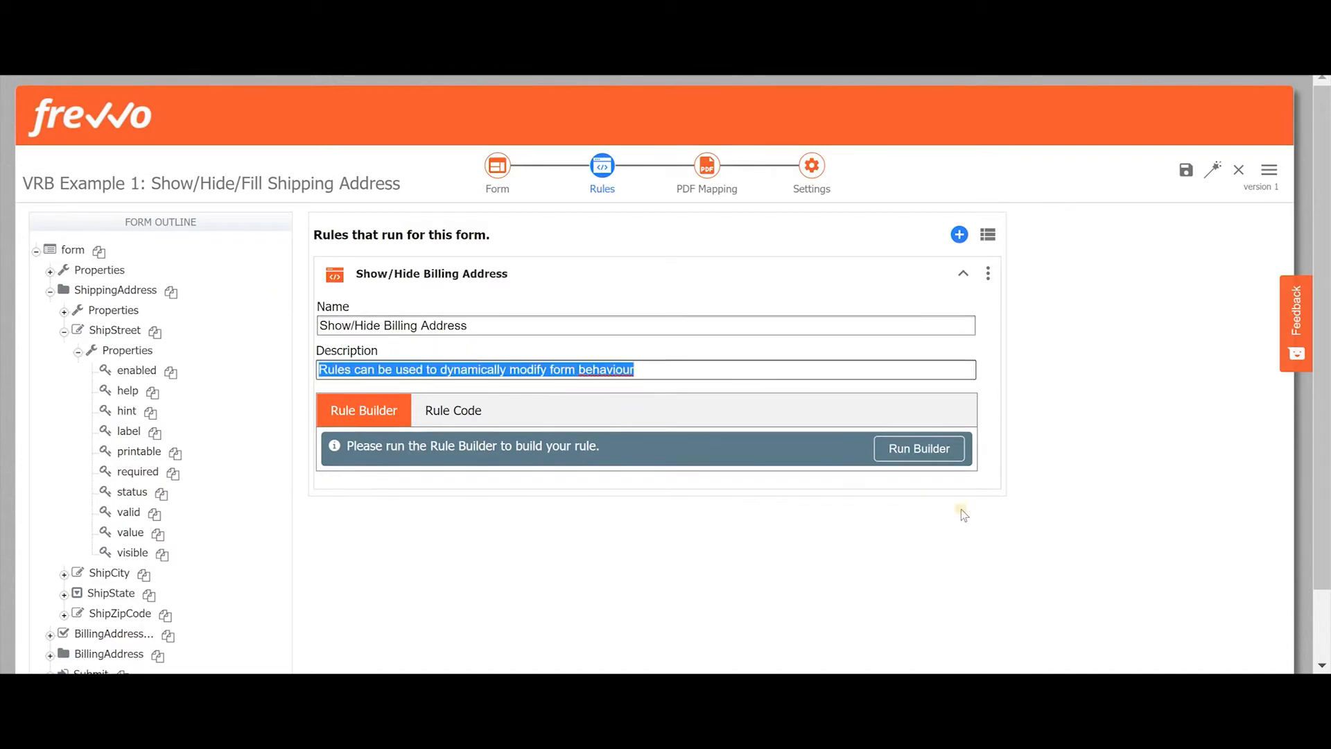
# Step: Build the rule's condition so that BillingAddressSameAsShipping is the literal value No
pyautogui.click(919, 448)
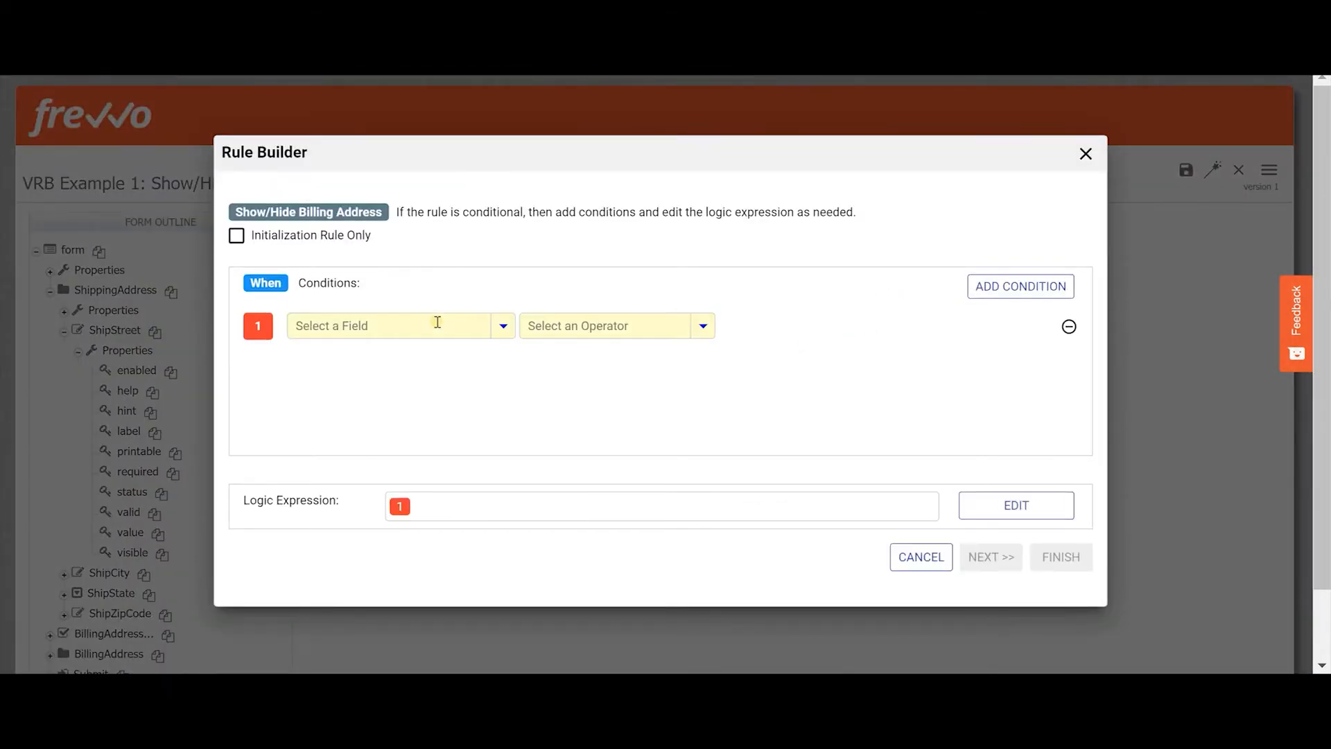
pyautogui.click(438, 322)
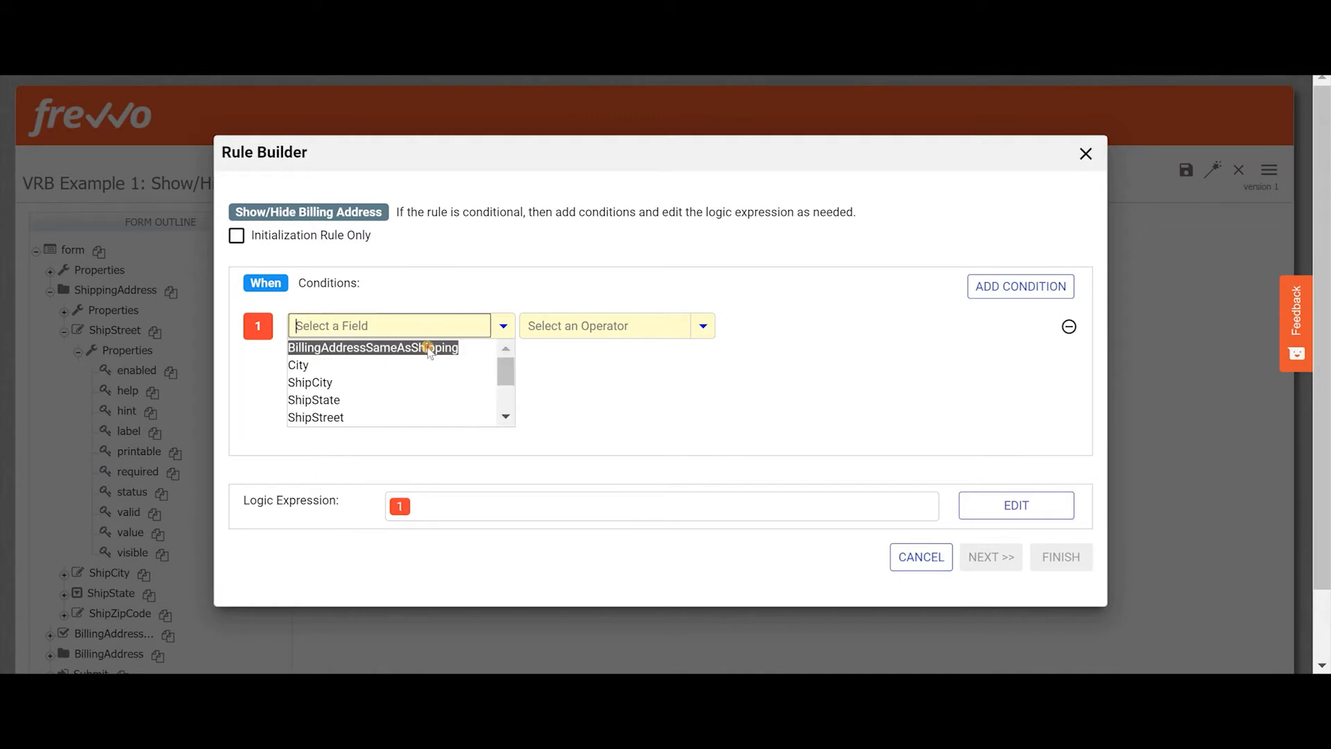
pyautogui.click(428, 346)
pyautogui.click(593, 336)
pyautogui.click(585, 362)
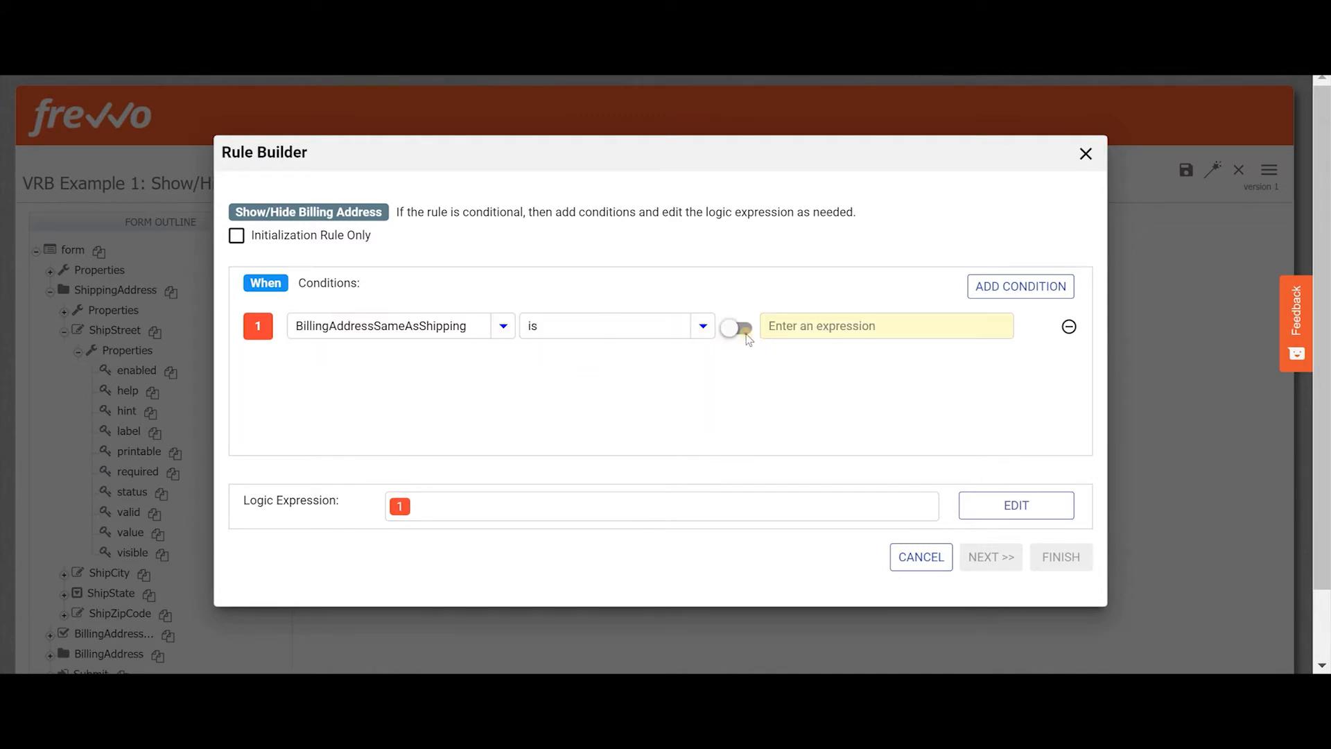
pyautogui.click(795, 335)
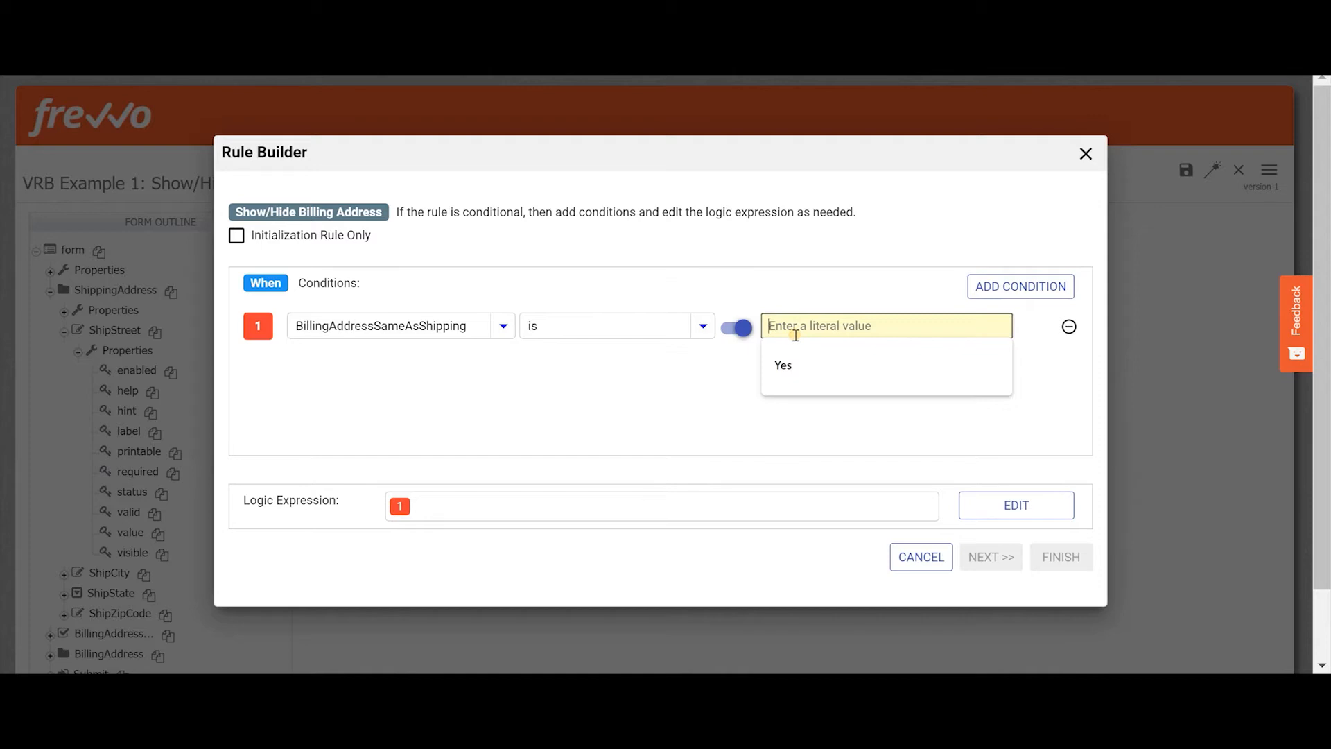
pyautogui.write('No')
pyautogui.click(835, 373)
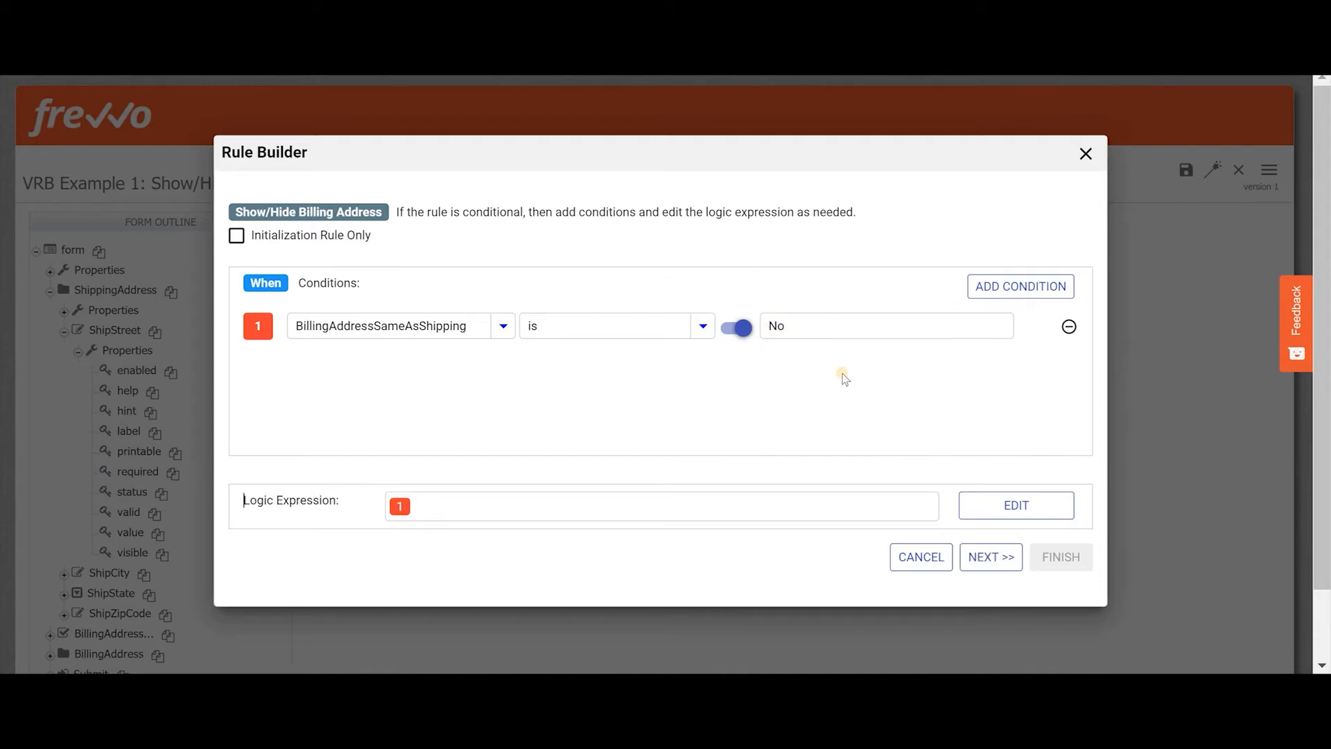
# Step: Add two actions for the true condition, setting BillingAddress as visible and BillingAddress as required
pyautogui.click(976, 562)
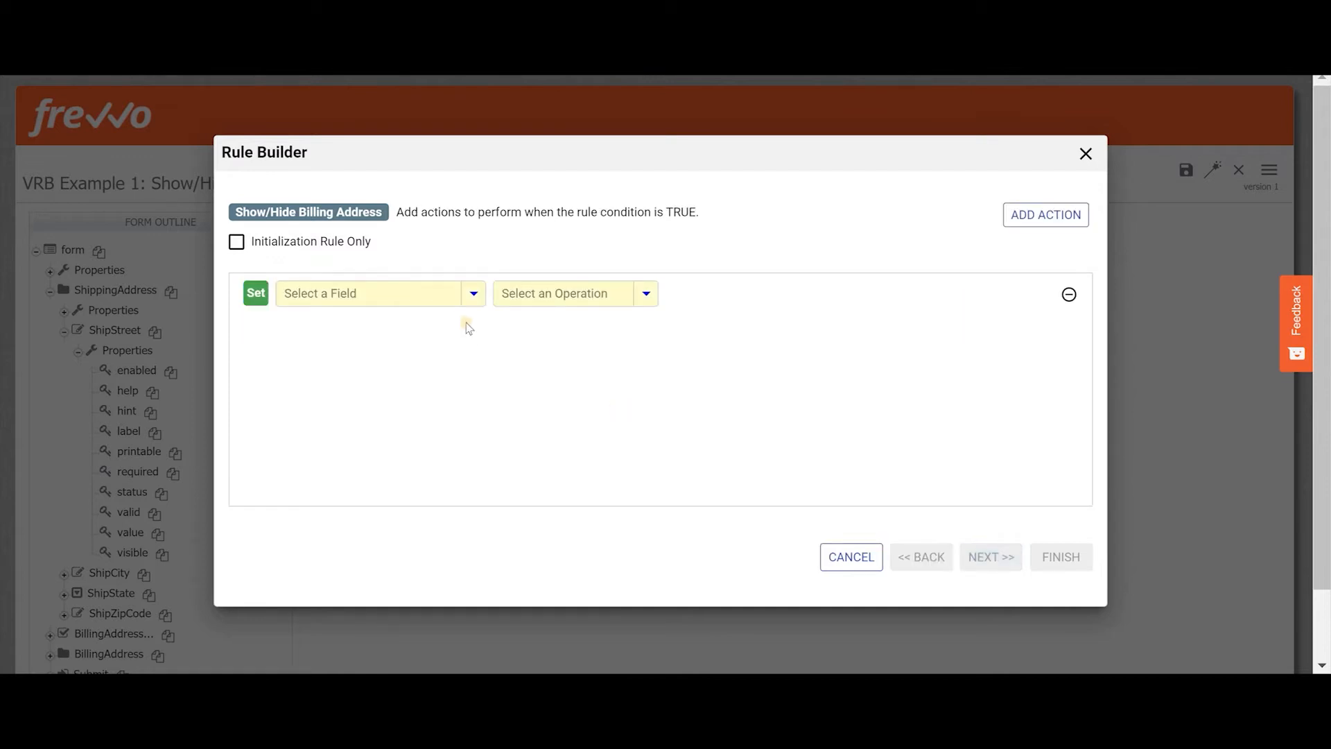
pyautogui.click(424, 292)
pyautogui.click(406, 313)
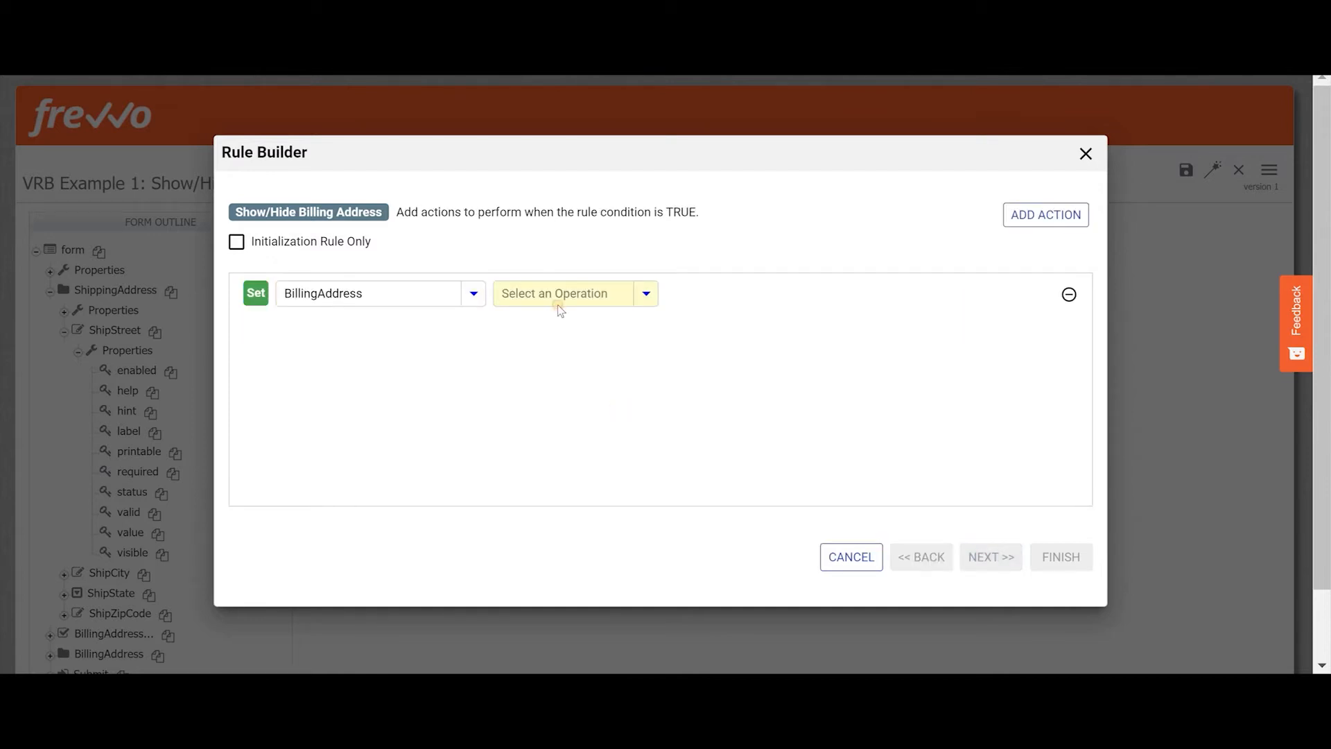
pyautogui.click(560, 298)
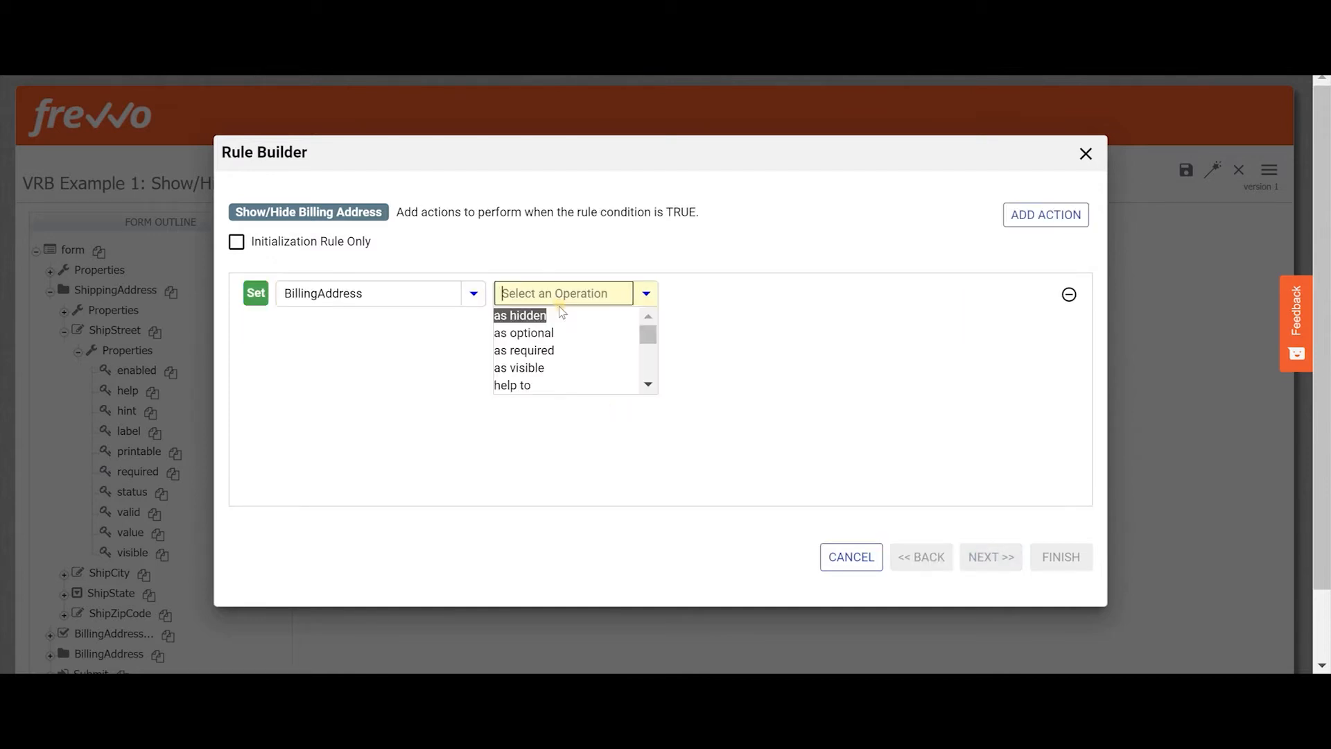
pyautogui.click(559, 367)
pyautogui.click(1046, 215)
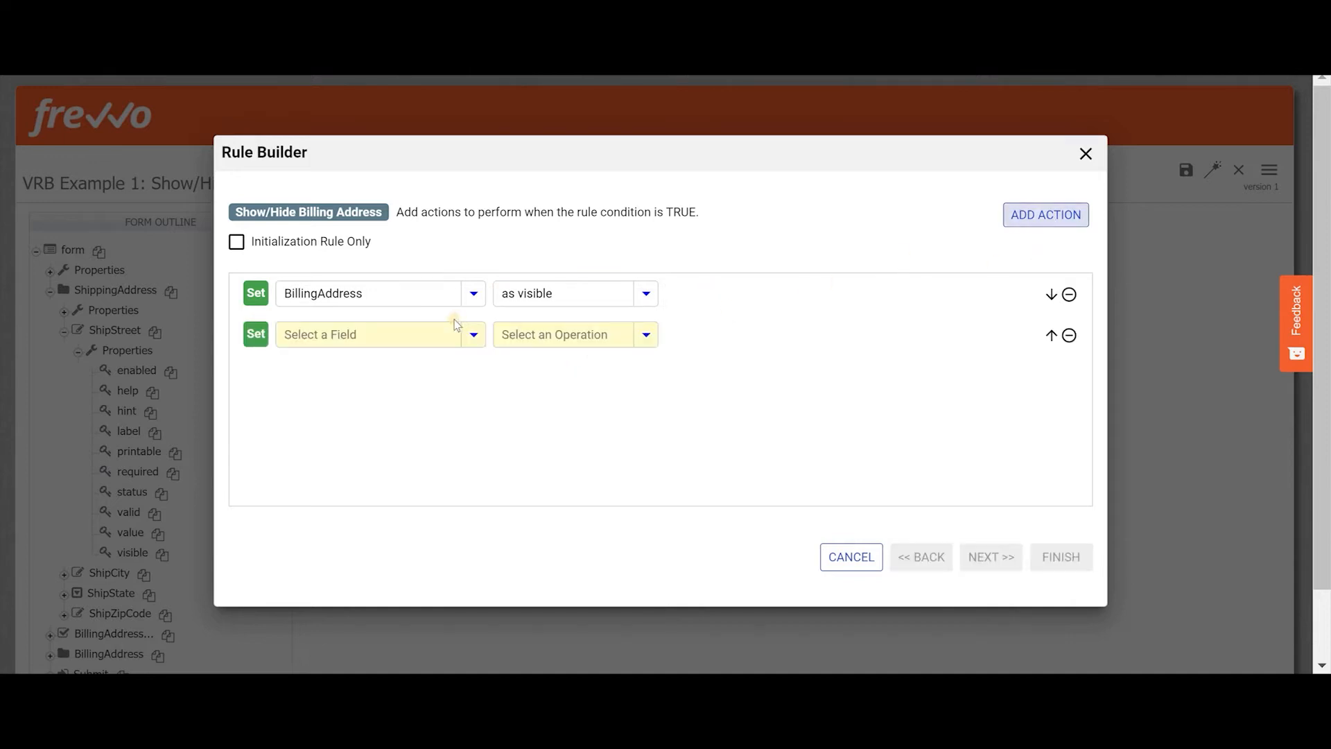
pyautogui.click(413, 335)
pyautogui.click(406, 355)
pyautogui.click(592, 339)
pyautogui.click(589, 387)
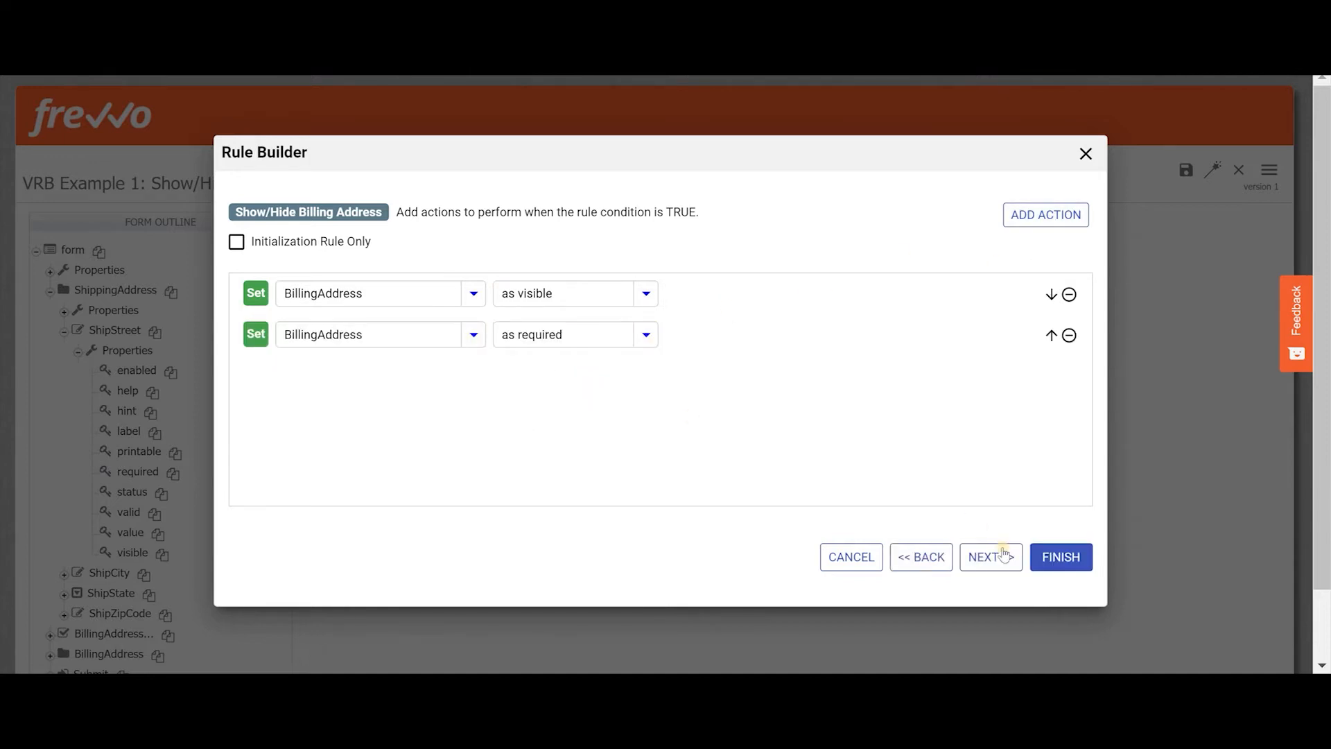
# Step: Add two actions for the false condition, setting BillingAddress as optional and as hidden, and finish the rule
pyautogui.click(999, 558)
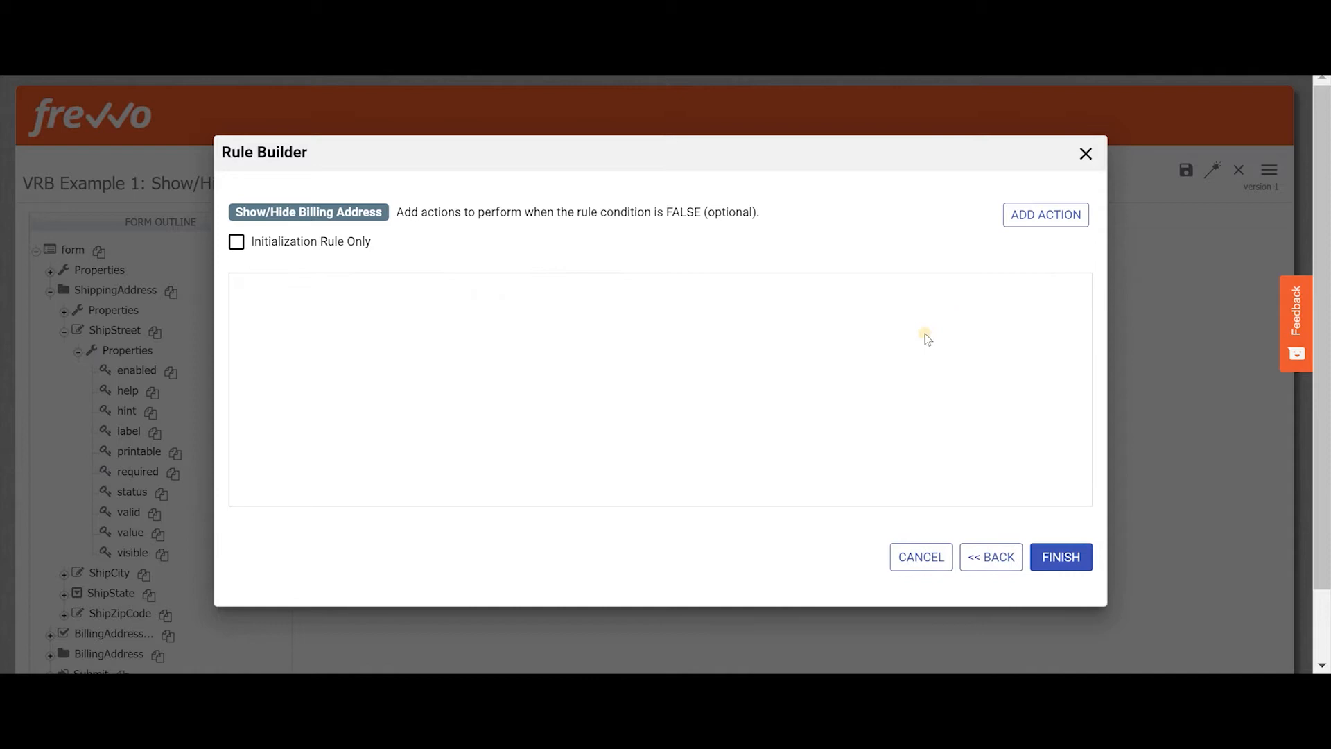
pyautogui.click(1031, 216)
pyautogui.click(389, 299)
pyautogui.click(378, 318)
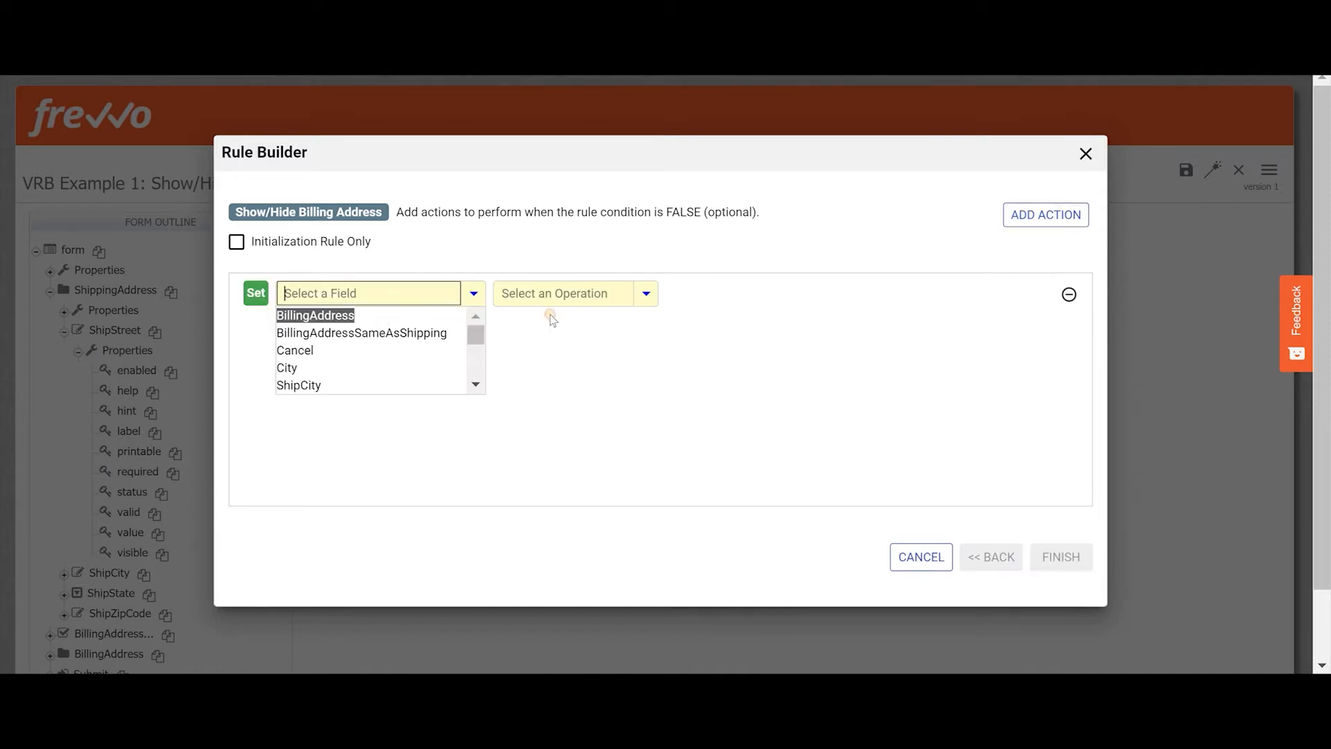
pyautogui.click(567, 297)
pyautogui.click(572, 334)
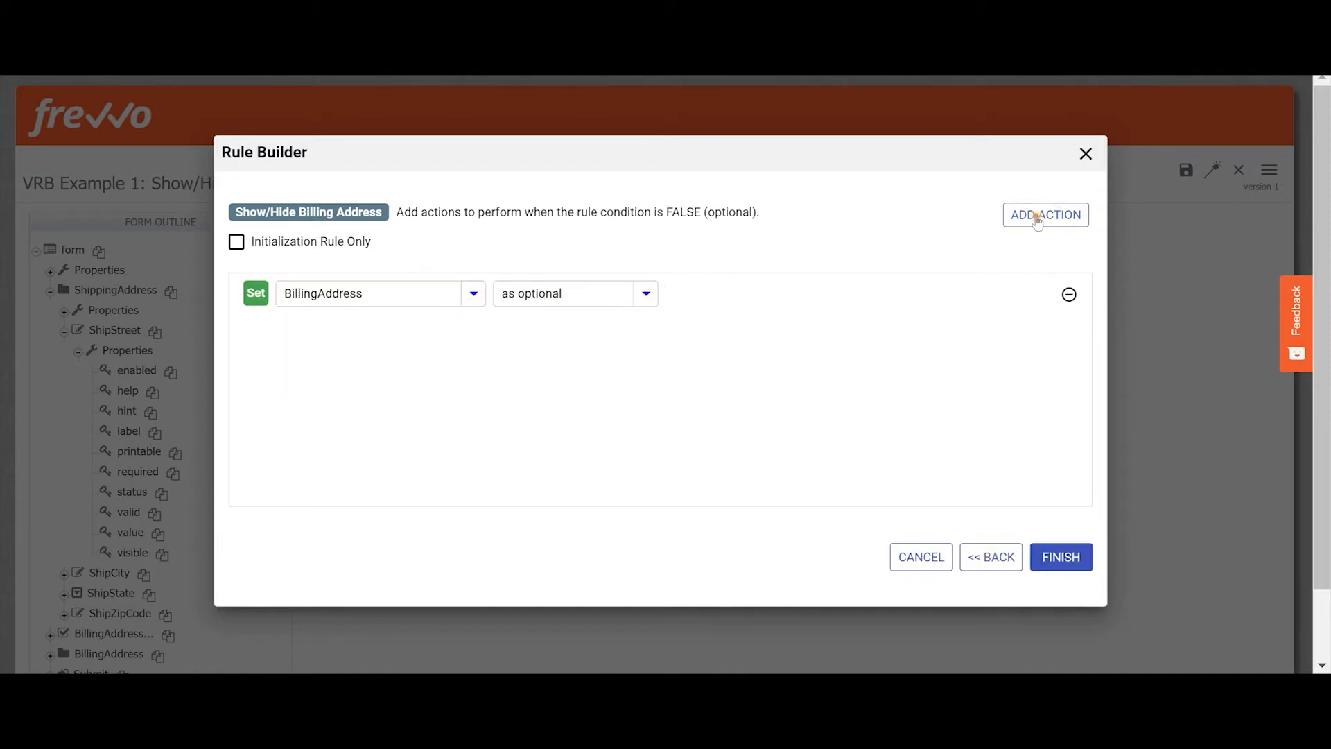
pyautogui.click(1037, 215)
pyautogui.click(454, 340)
pyautogui.click(463, 356)
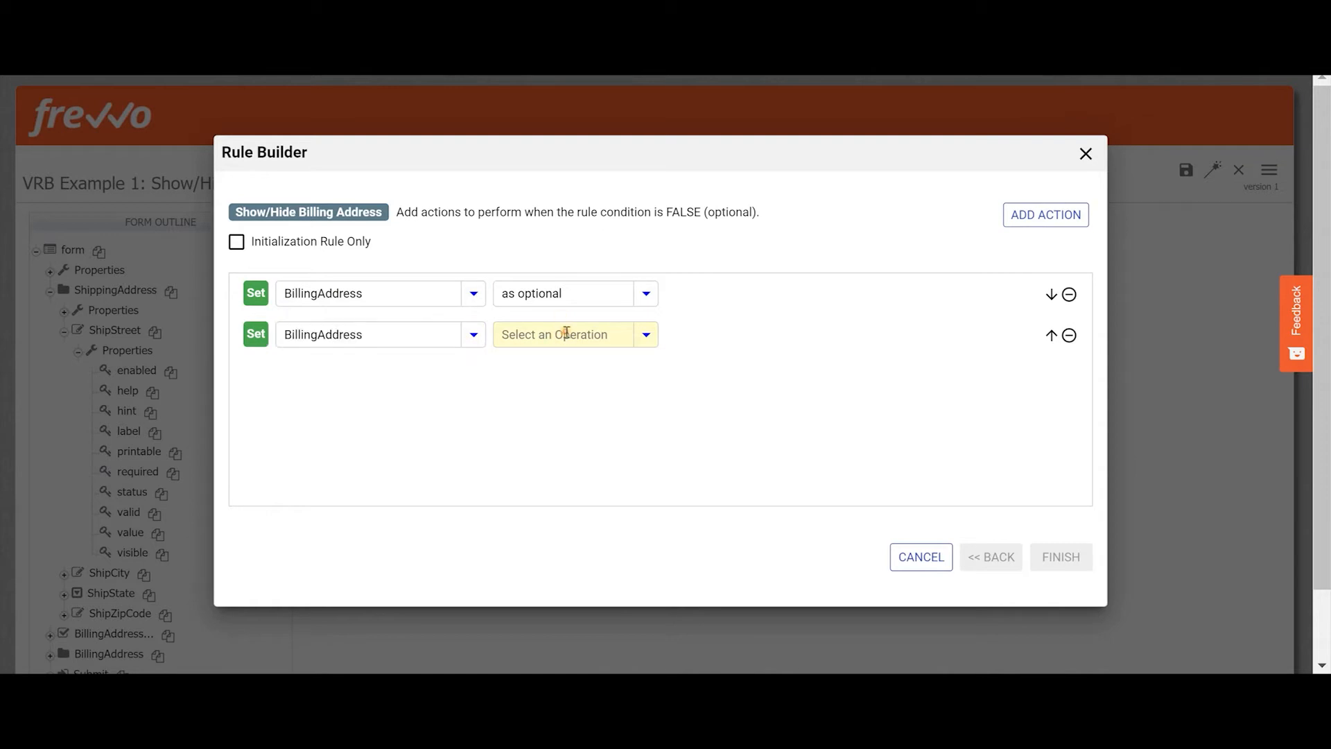
pyautogui.click(565, 334)
pyautogui.click(567, 355)
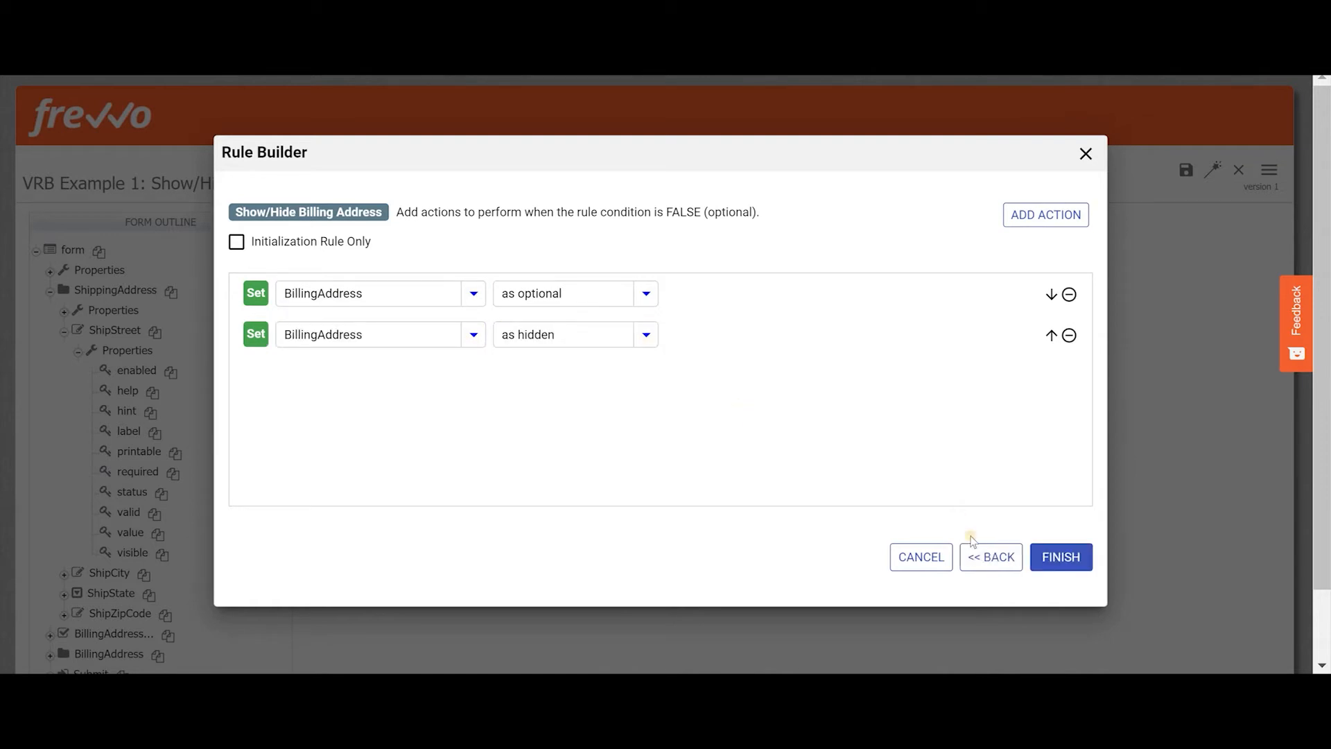
pyautogui.click(1072, 567)
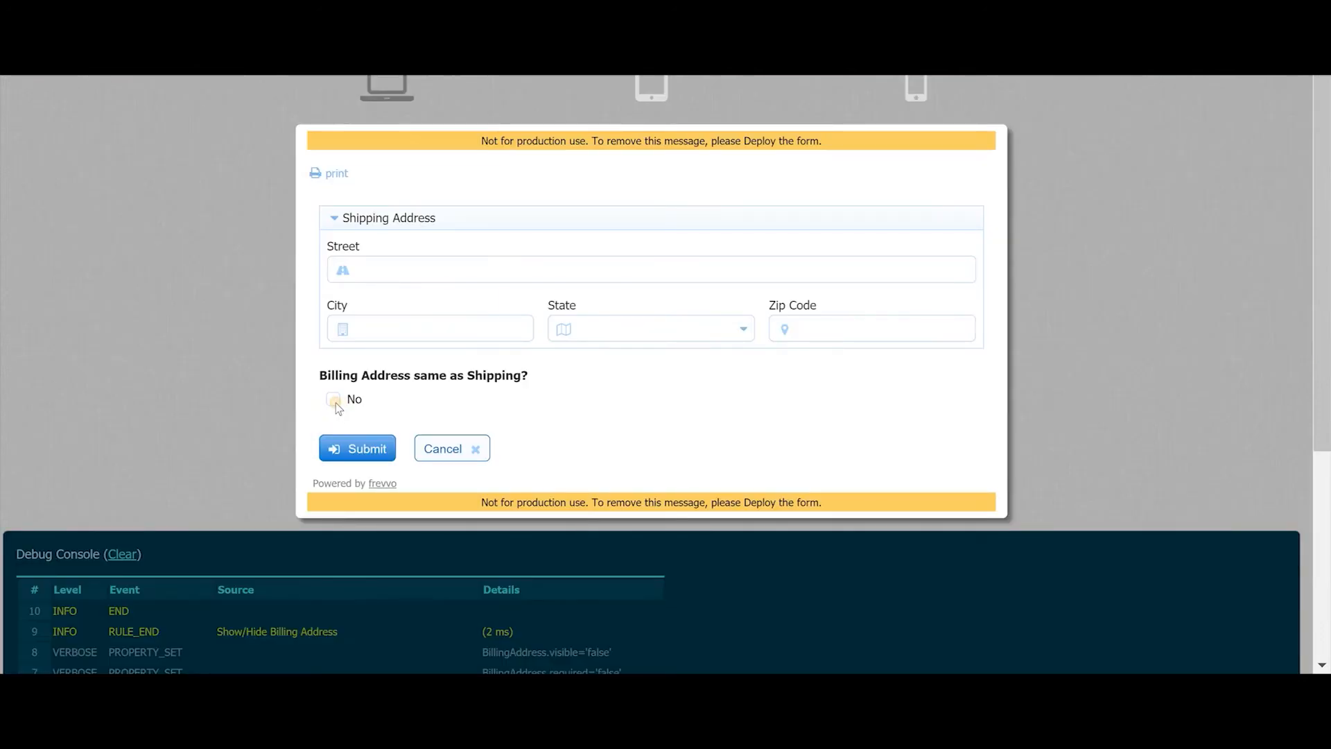
# Step: Test the rule in the form preview by toggling the No checkbox under "Billing Address same as Shipping?"
pyautogui.click(333, 400)
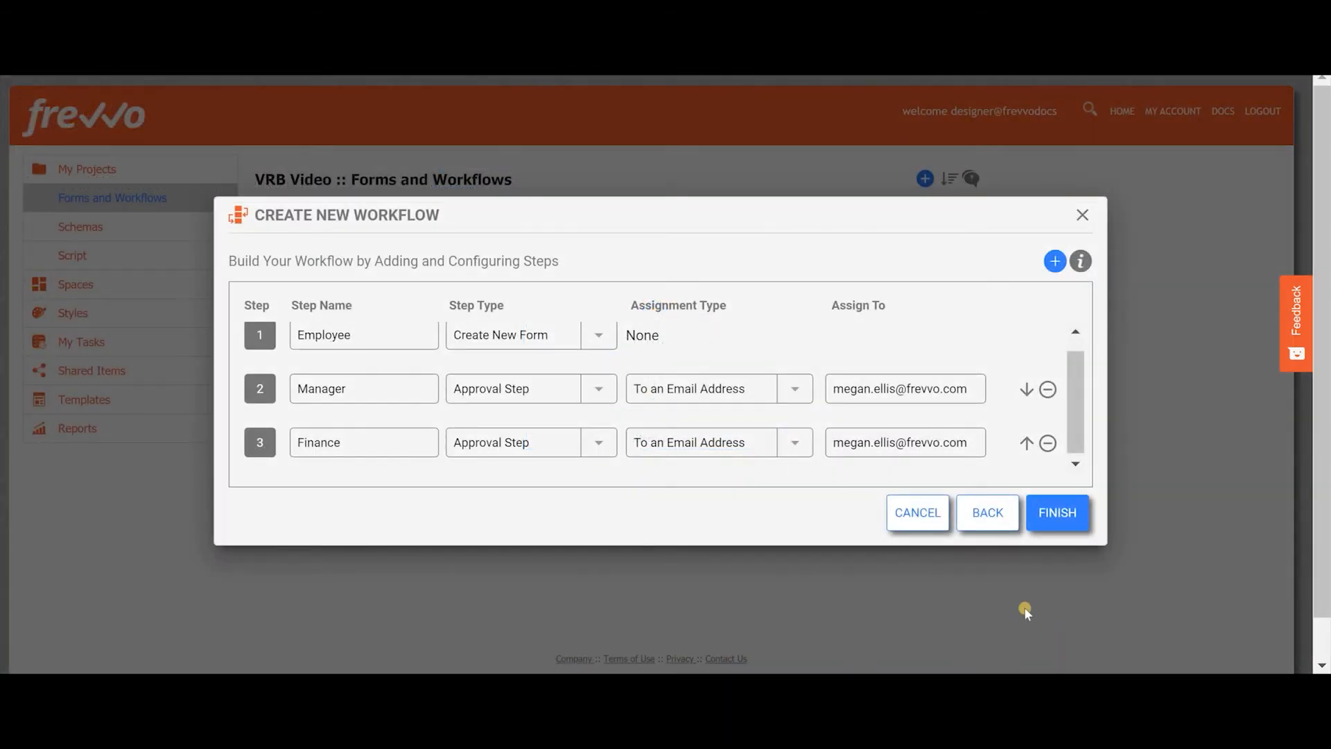
# Step: Finish creating the workflow with Employee, Manager and Finance steps, and examine its two approval step rules for Manager
pyautogui.click(1053, 512)
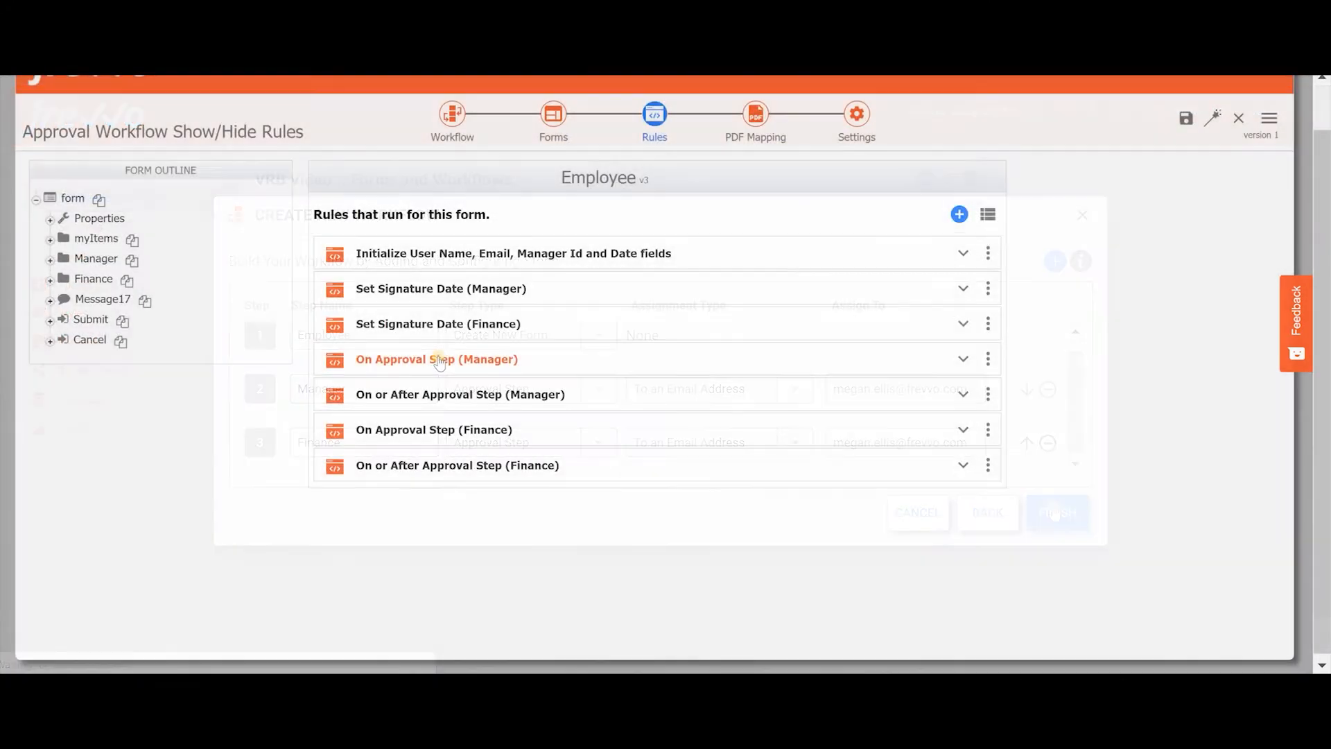
pyautogui.scroll(-2, 666, 416)
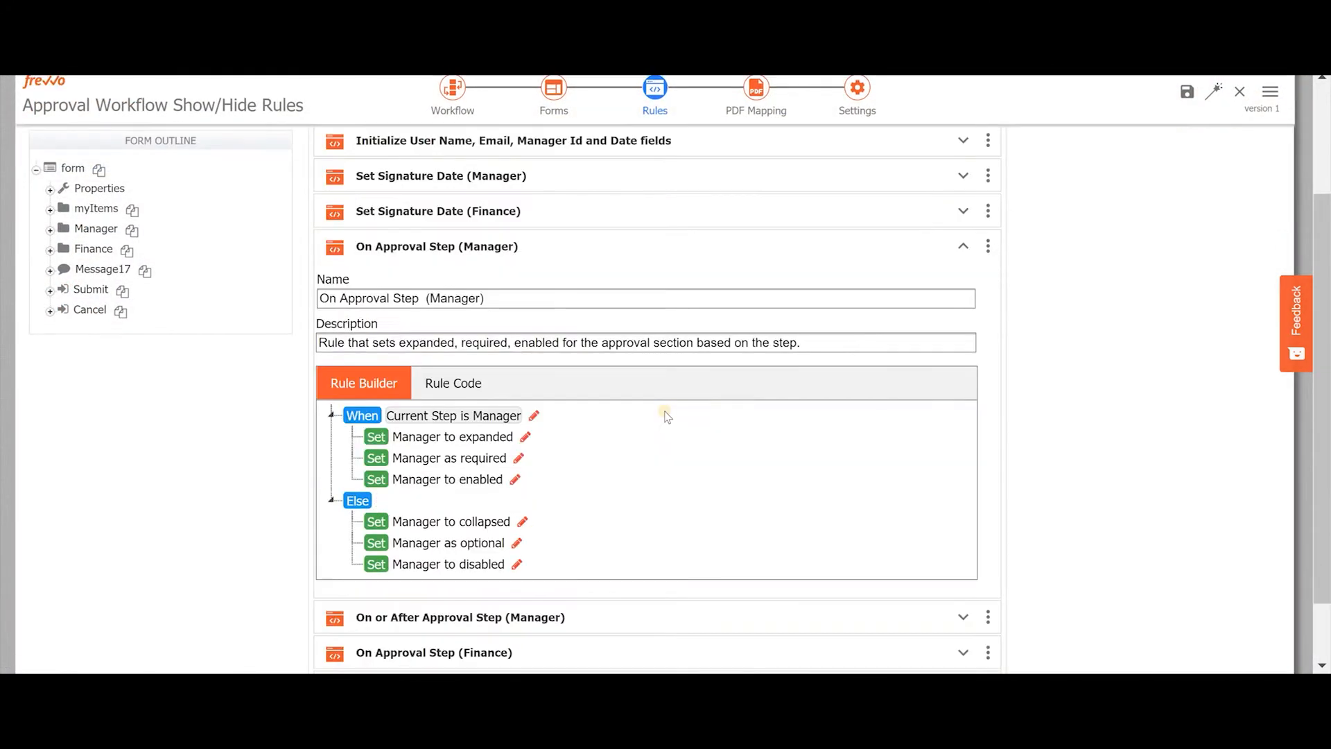
pyautogui.scroll(-1, 508, 523)
pyautogui.click(508, 535)
pyautogui.scroll(-3, 701, 449)
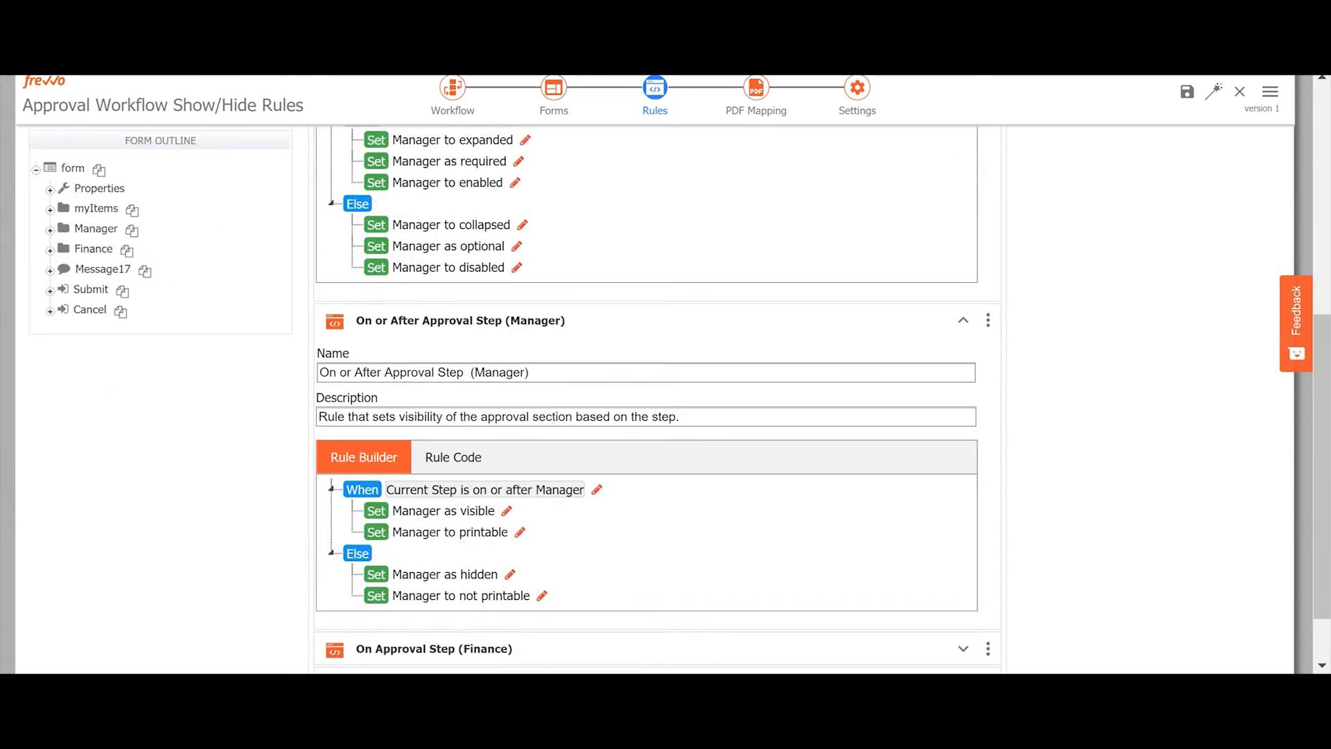
pyautogui.click(638, 323)
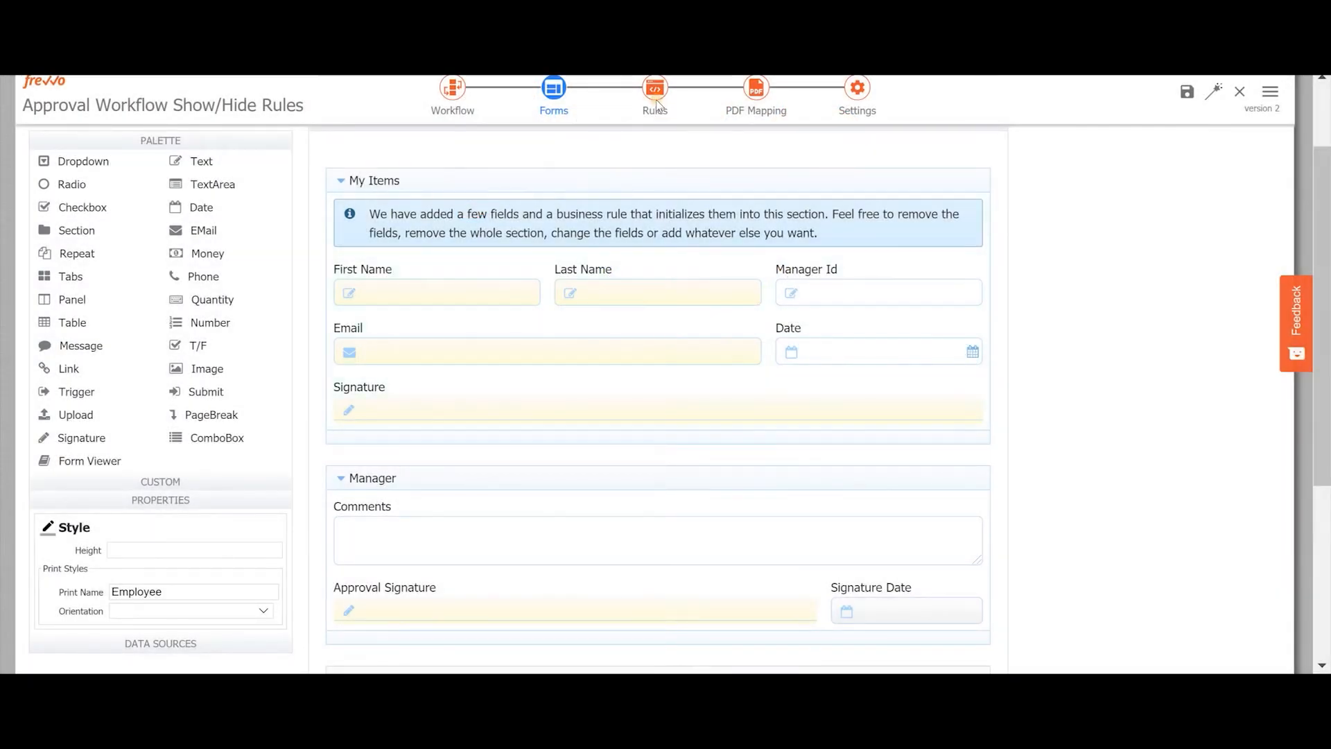
# Step: Examine the conditions and actions of the Employee form's rule that initializes User Name, Email, Manager Id and Date fields
pyautogui.scroll(1, 676, 335)
pyautogui.scroll(2, 675, 273)
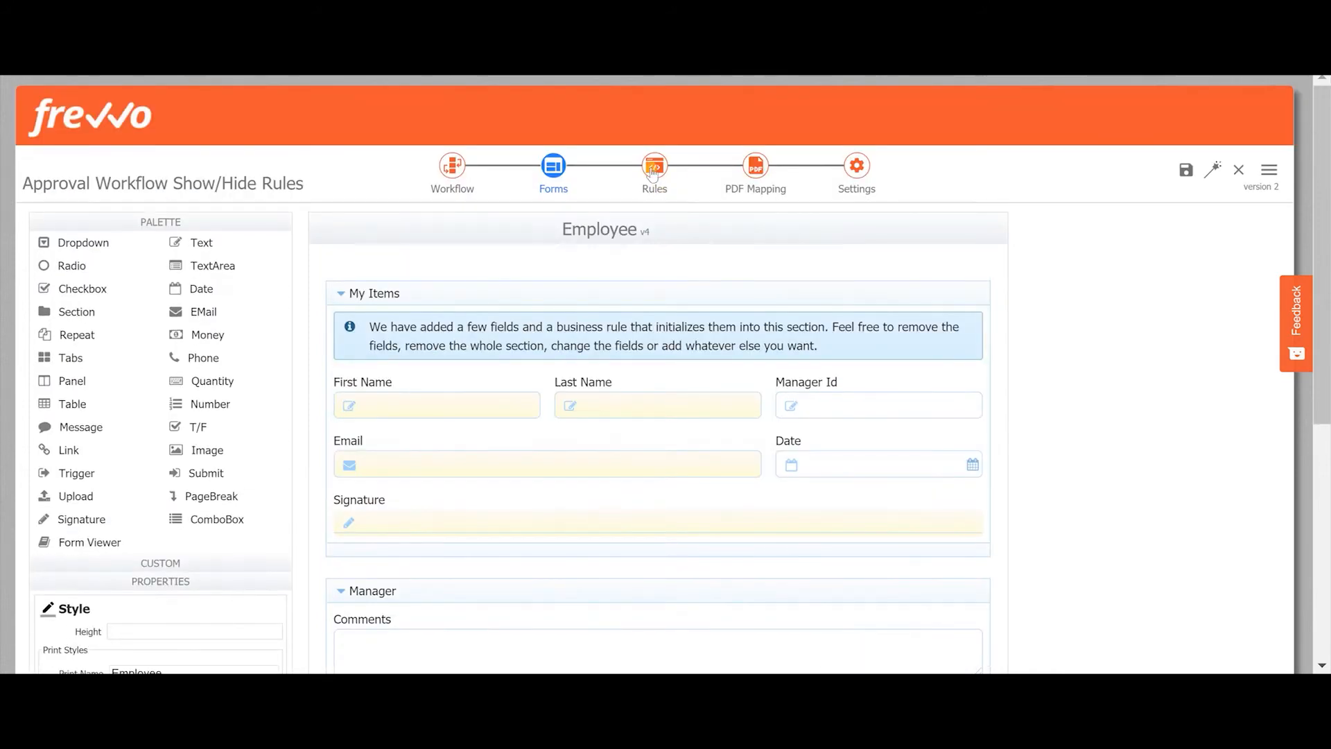
pyautogui.click(654, 165)
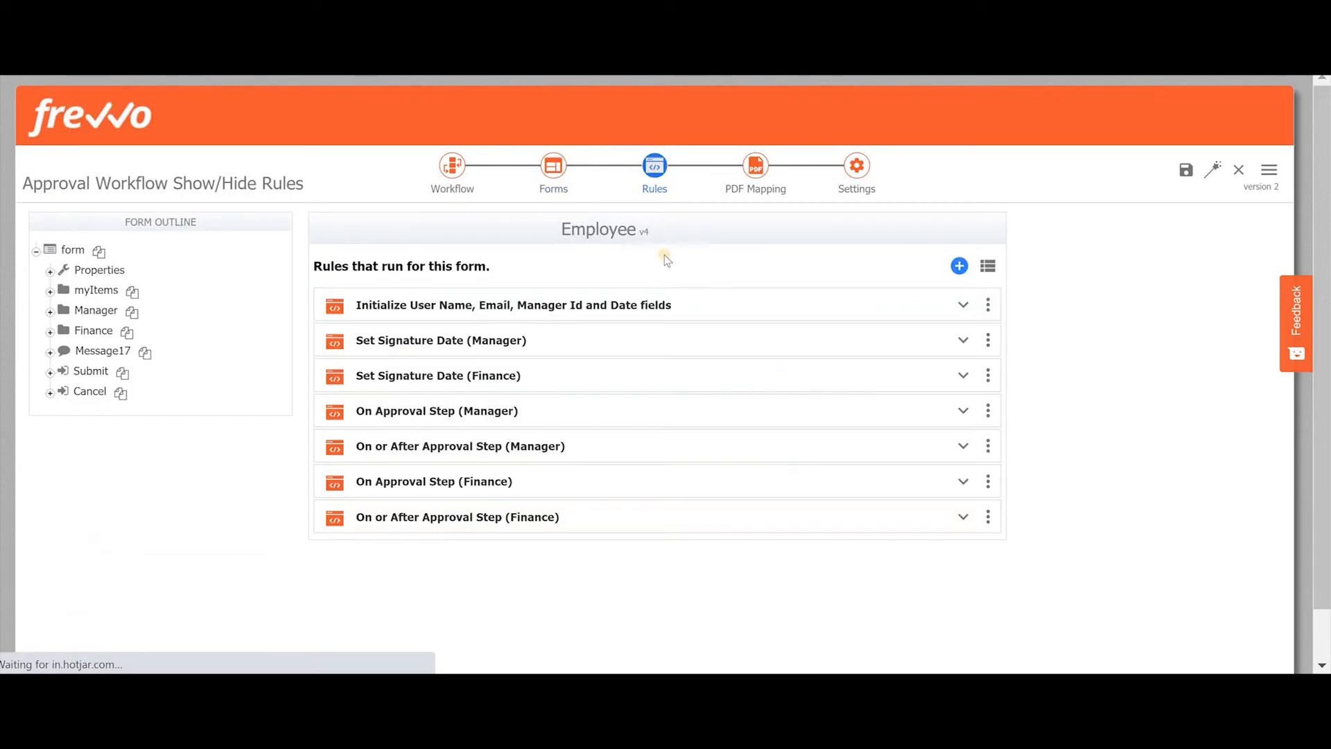
pyautogui.click(568, 307)
pyautogui.scroll(-2, 565, 381)
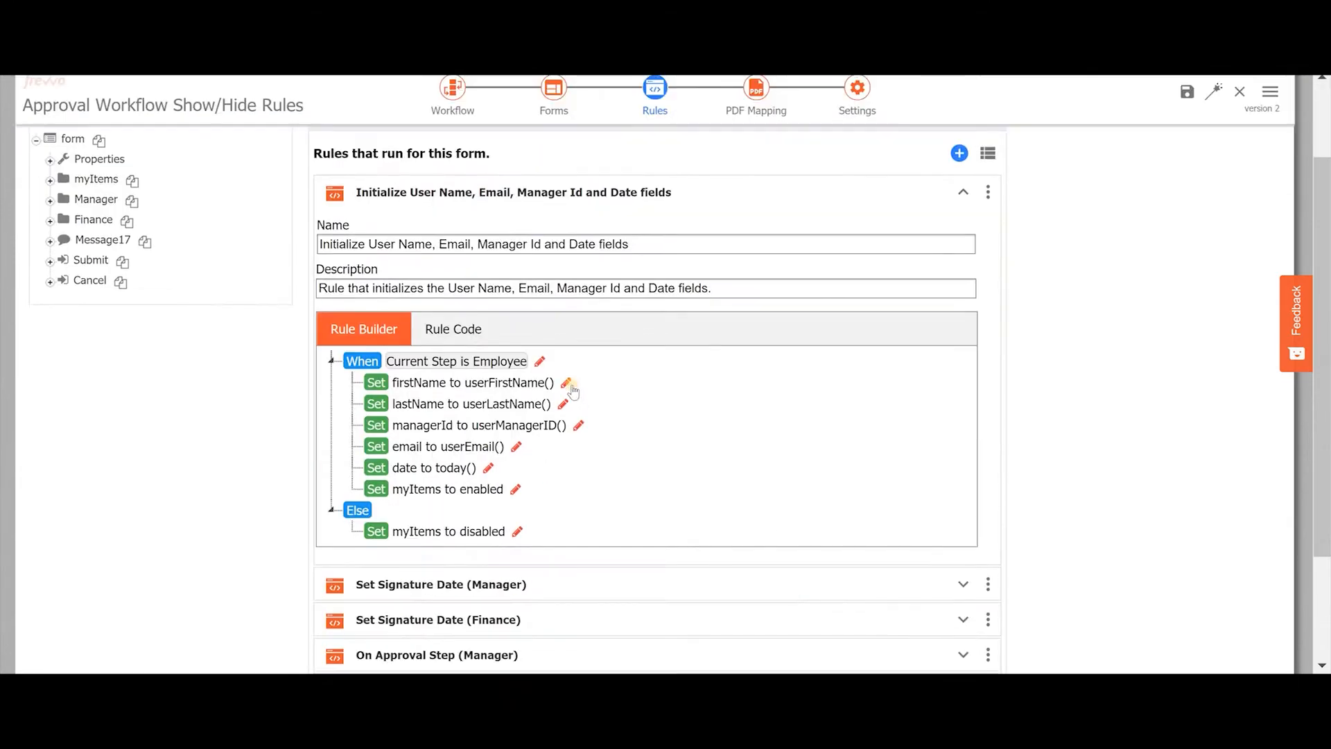
pyautogui.scroll(2, 567, 381)
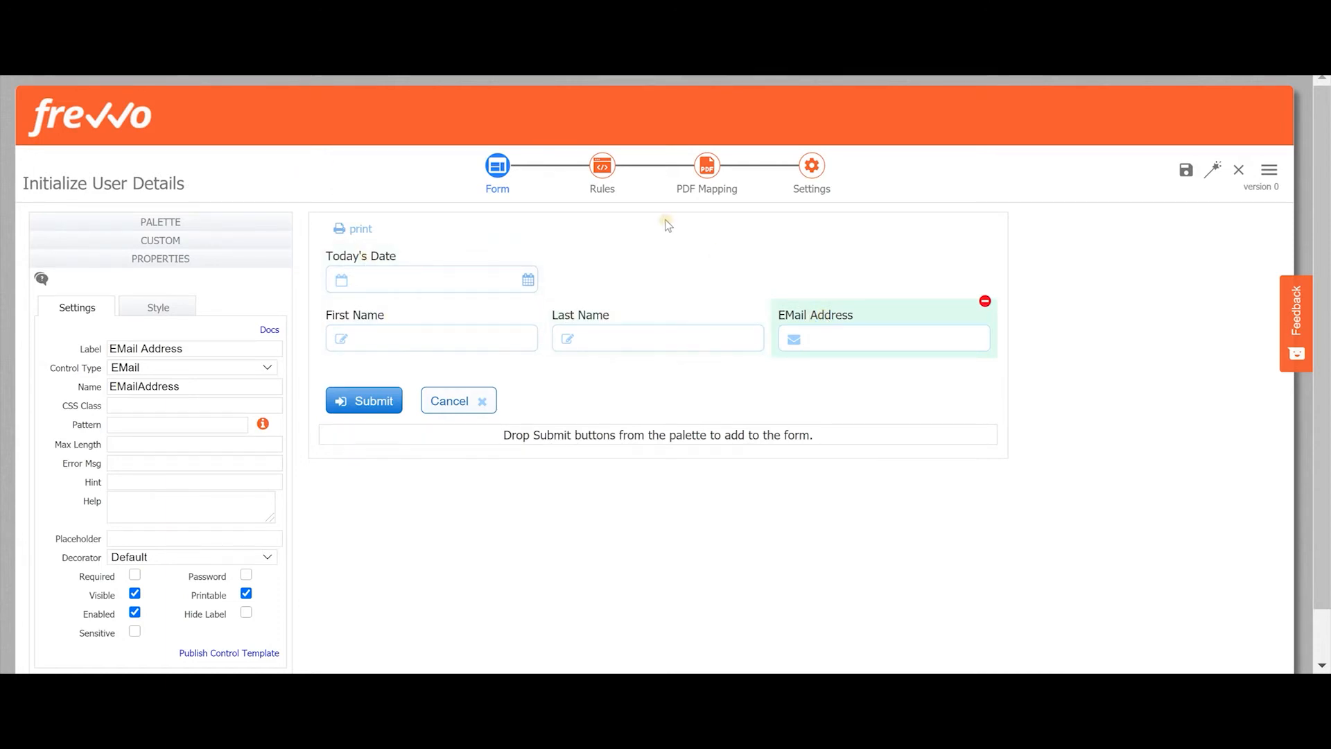
# Step: Create a new rule named Initialize Details for the Initialize User Details form
pyautogui.click(602, 180)
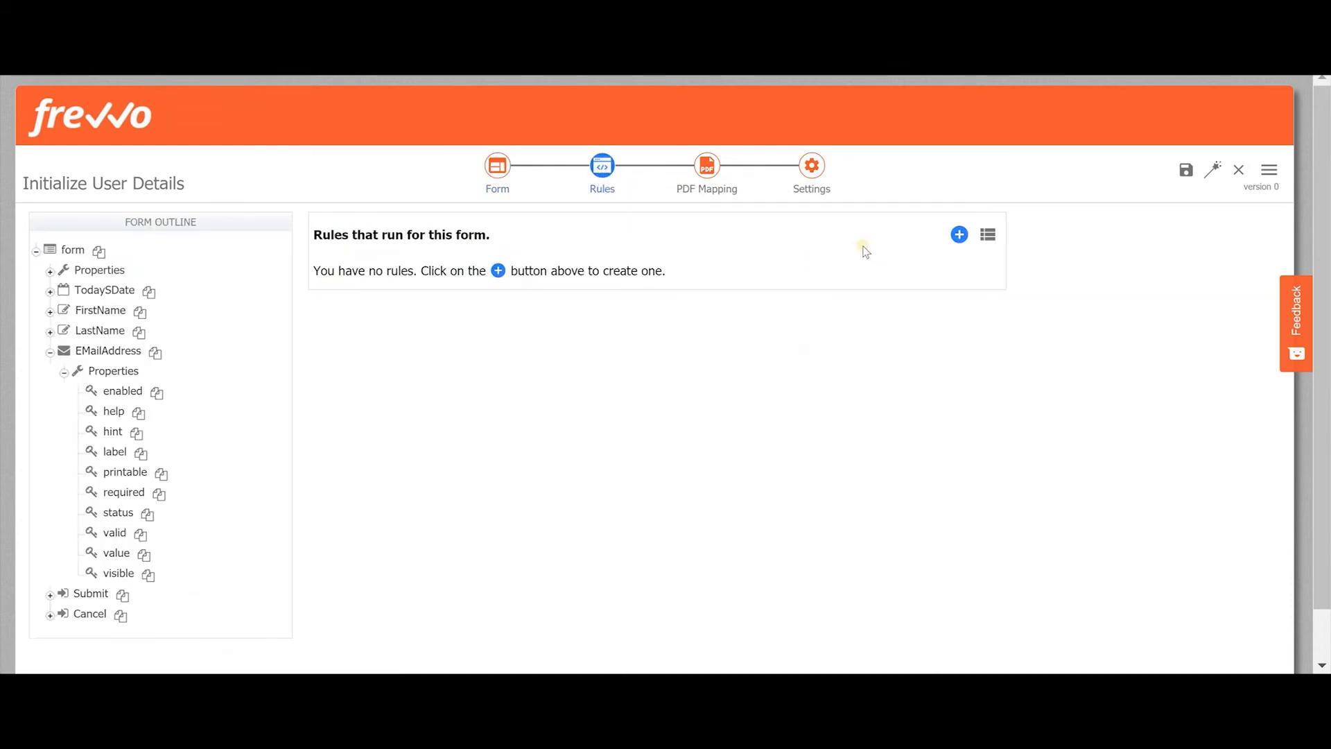
pyautogui.click(960, 235)
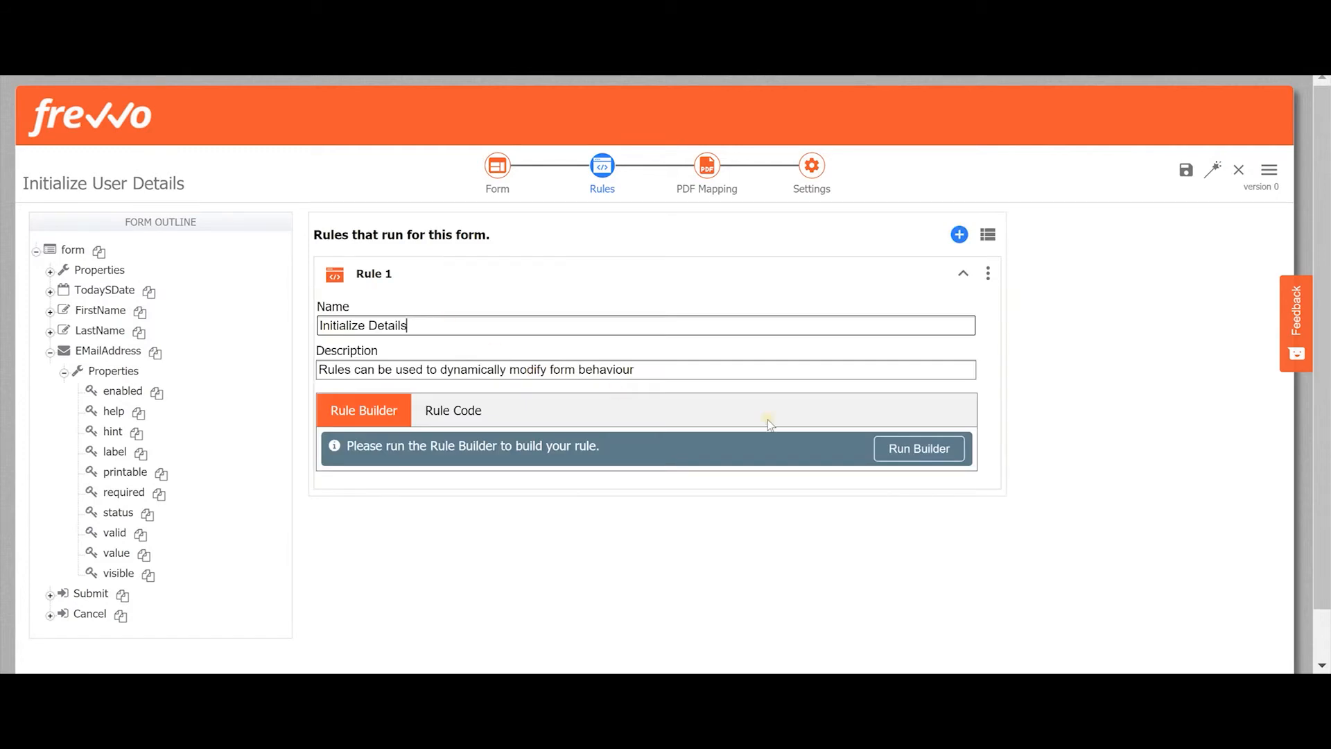
# Step: In the Rule Builder, leave the rule without any condition and mark it as Initialization Rule Only
pyautogui.click(918, 445)
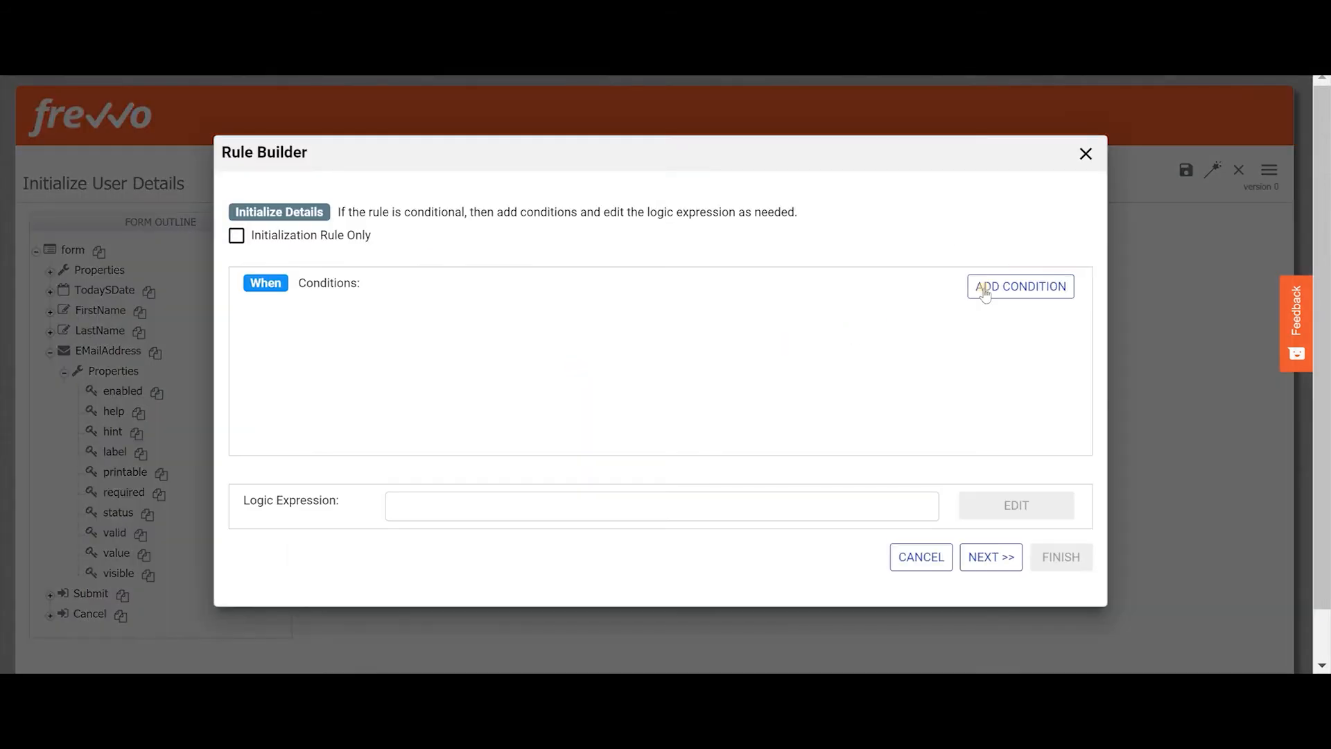
pyautogui.click(994, 287)
pyautogui.click(1068, 326)
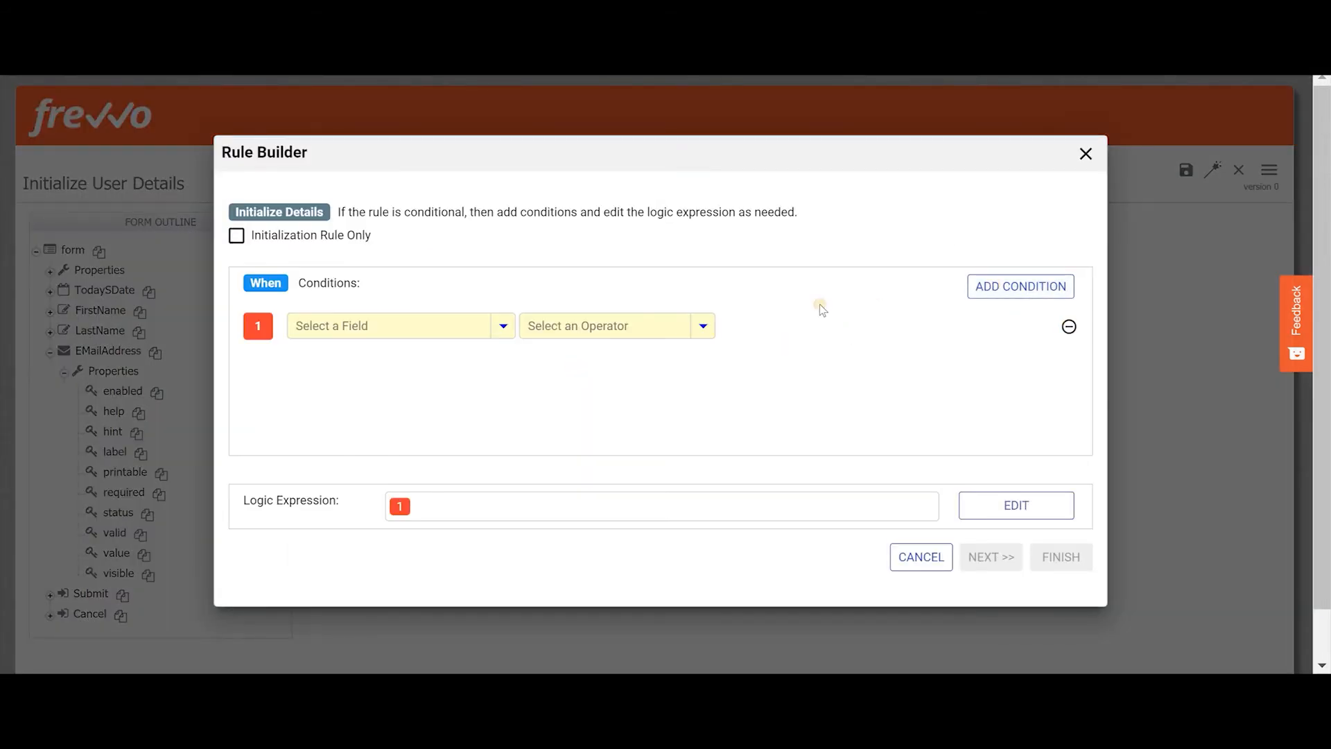
pyautogui.click(325, 247)
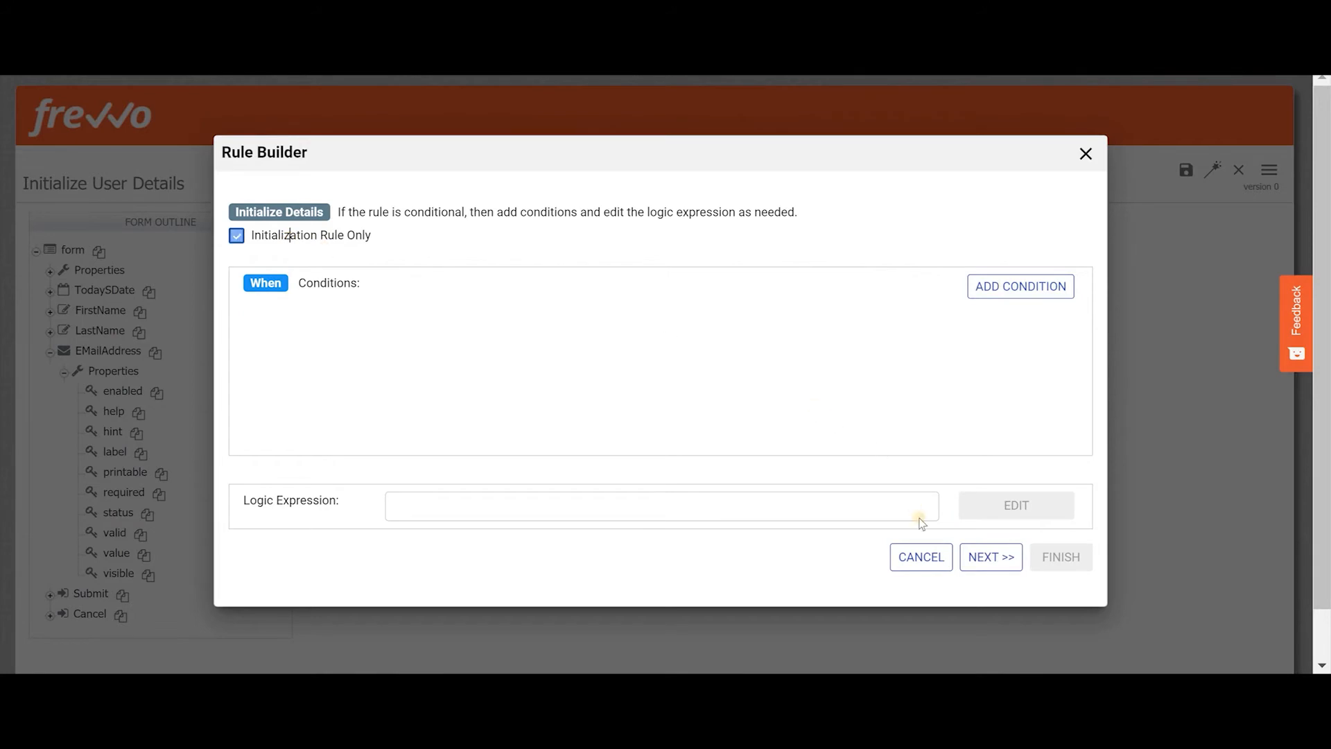
# Step: Add three more empty actions for the true condition, making four in total
pyautogui.click(990, 556)
pyautogui.click(1075, 216)
pyautogui.click(1075, 216)
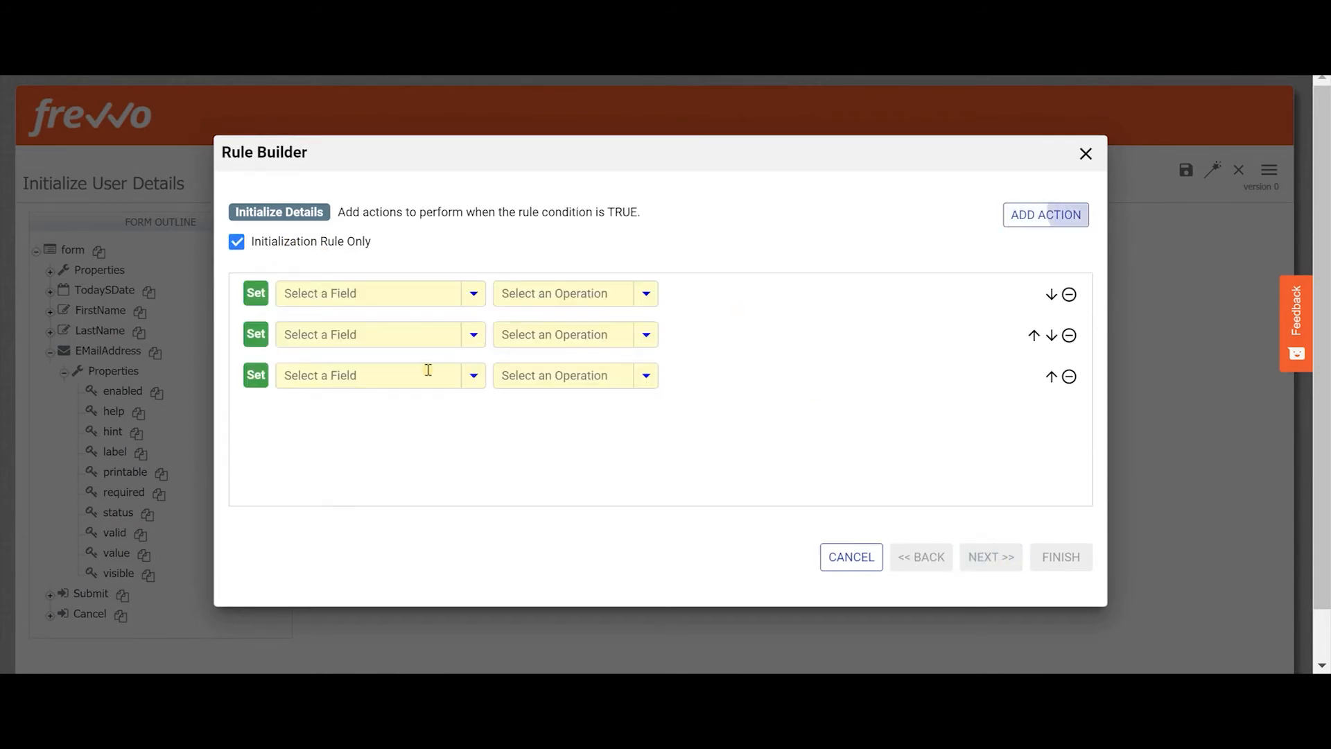
pyautogui.click(1075, 216)
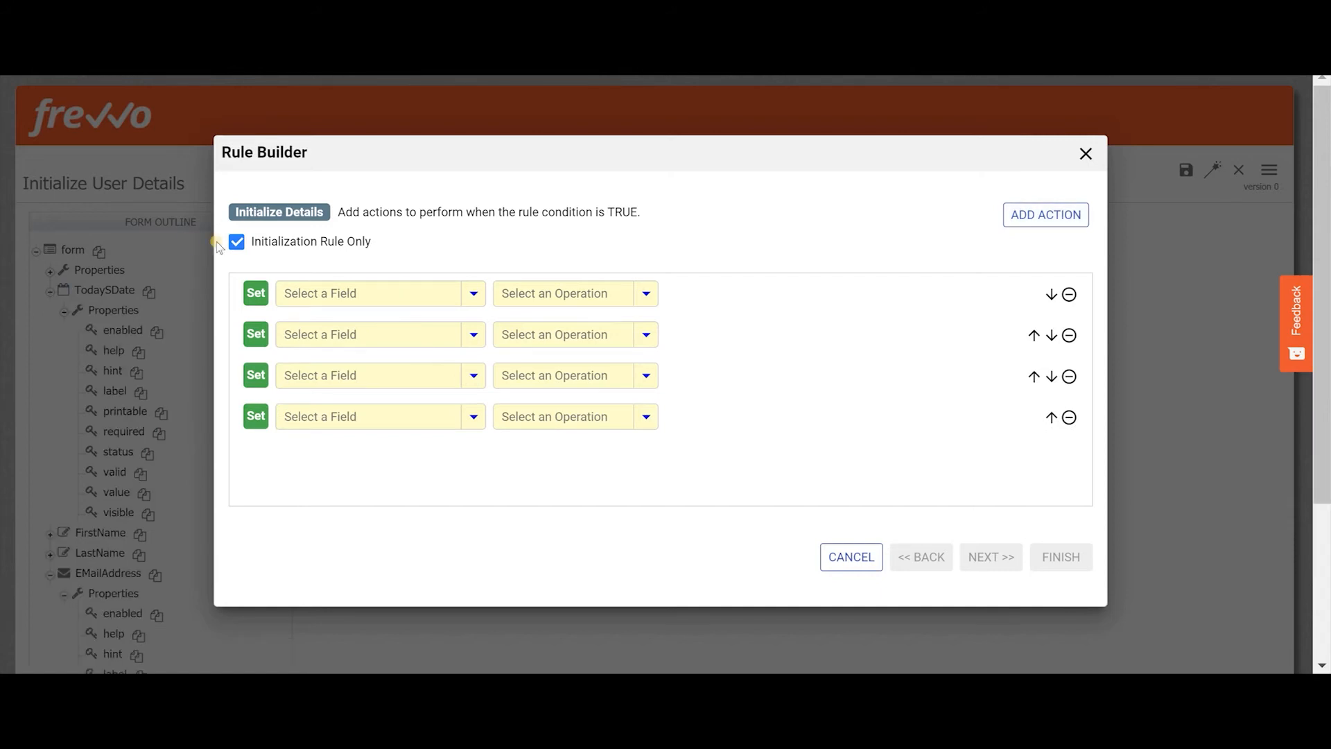
# Step: Configure the first action to set the TodaySDate field to the today() function
pyautogui.click(294, 298)
pyautogui.click(360, 385)
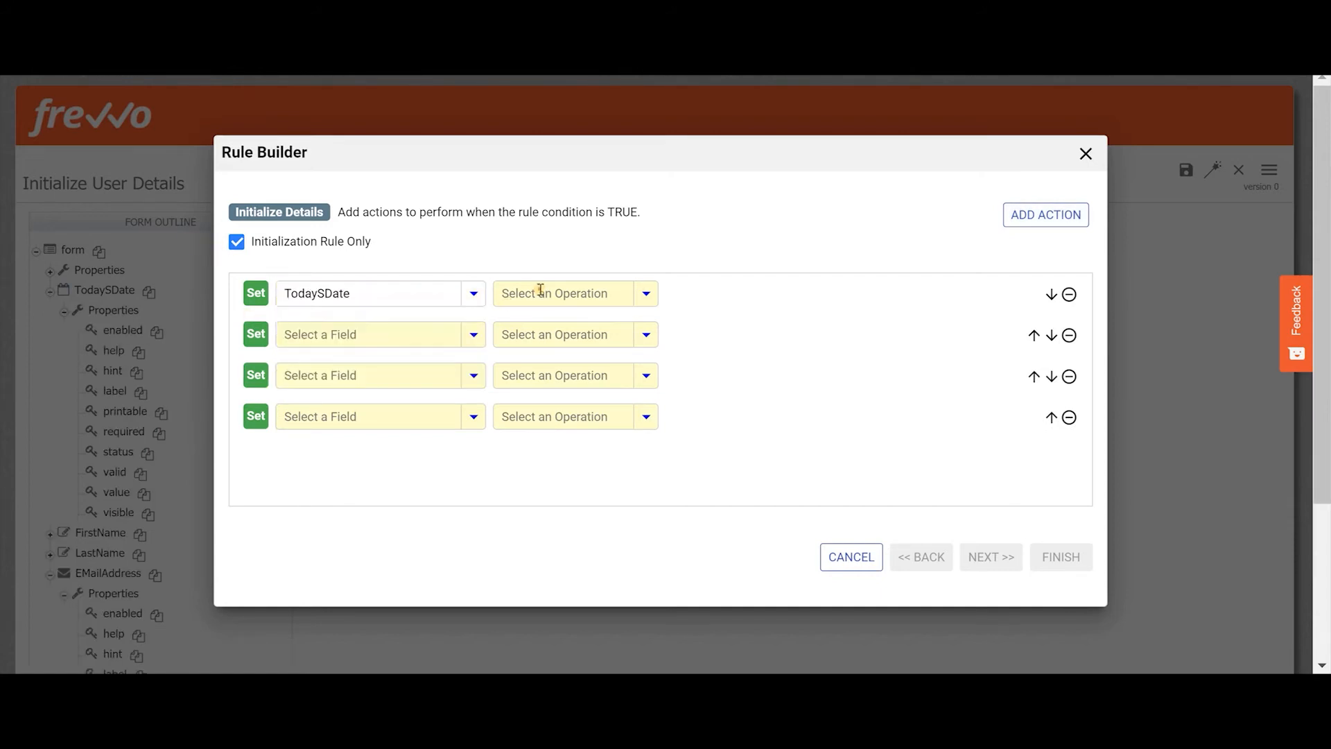
pyautogui.click(538, 291)
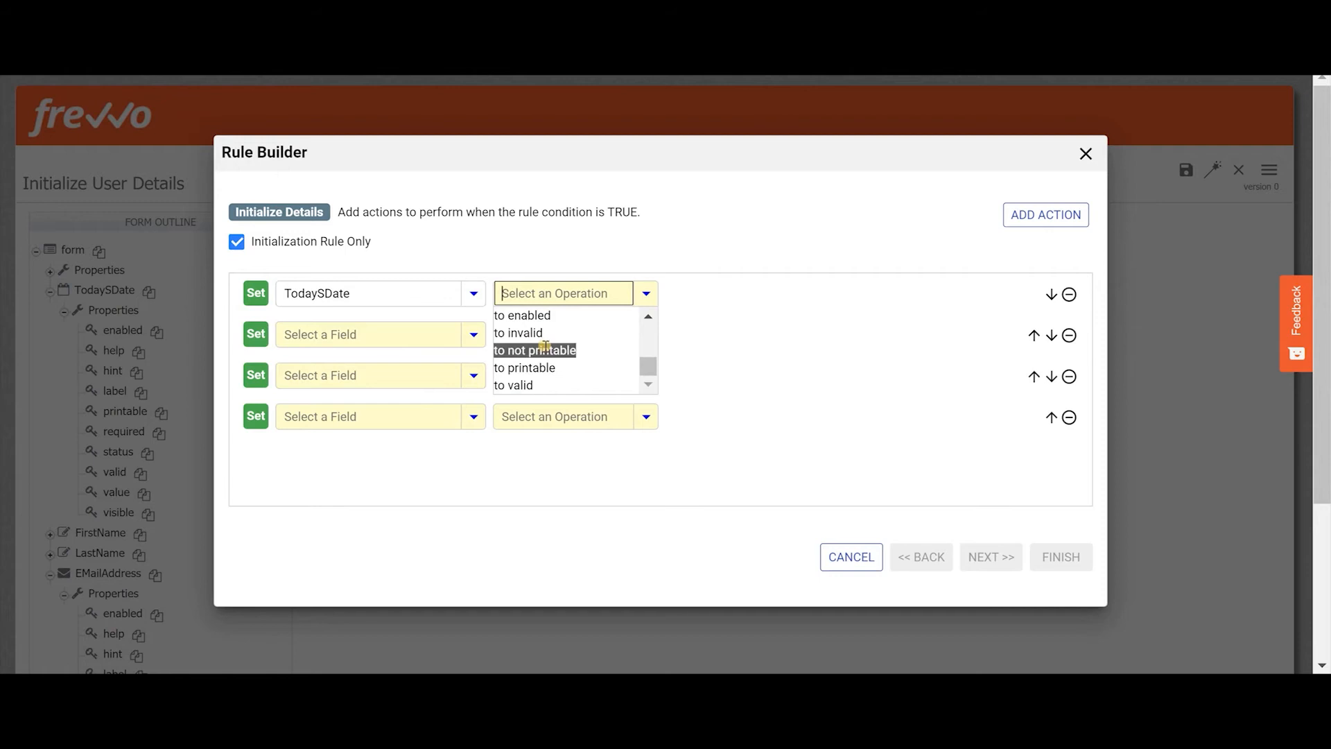
pyautogui.scroll(2, 545, 347)
pyautogui.click(539, 368)
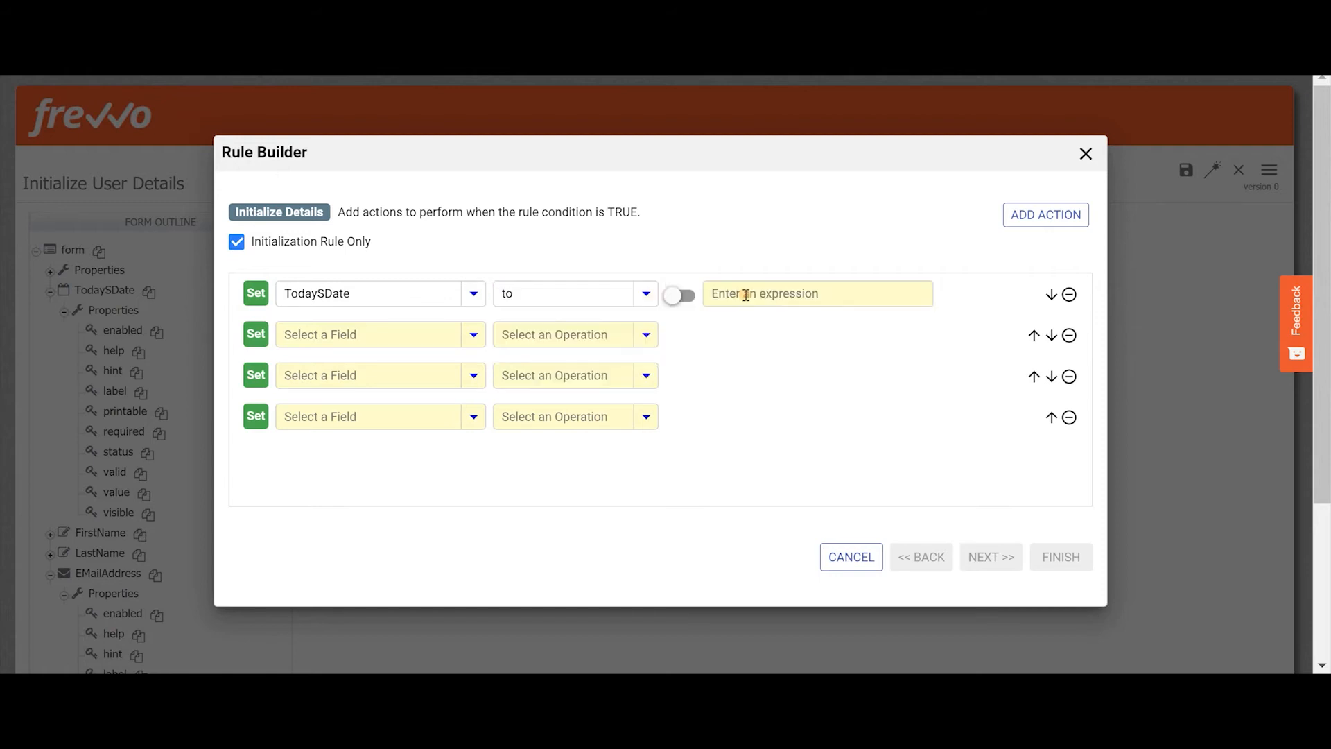
pyautogui.click(745, 295)
pyautogui.write('today')
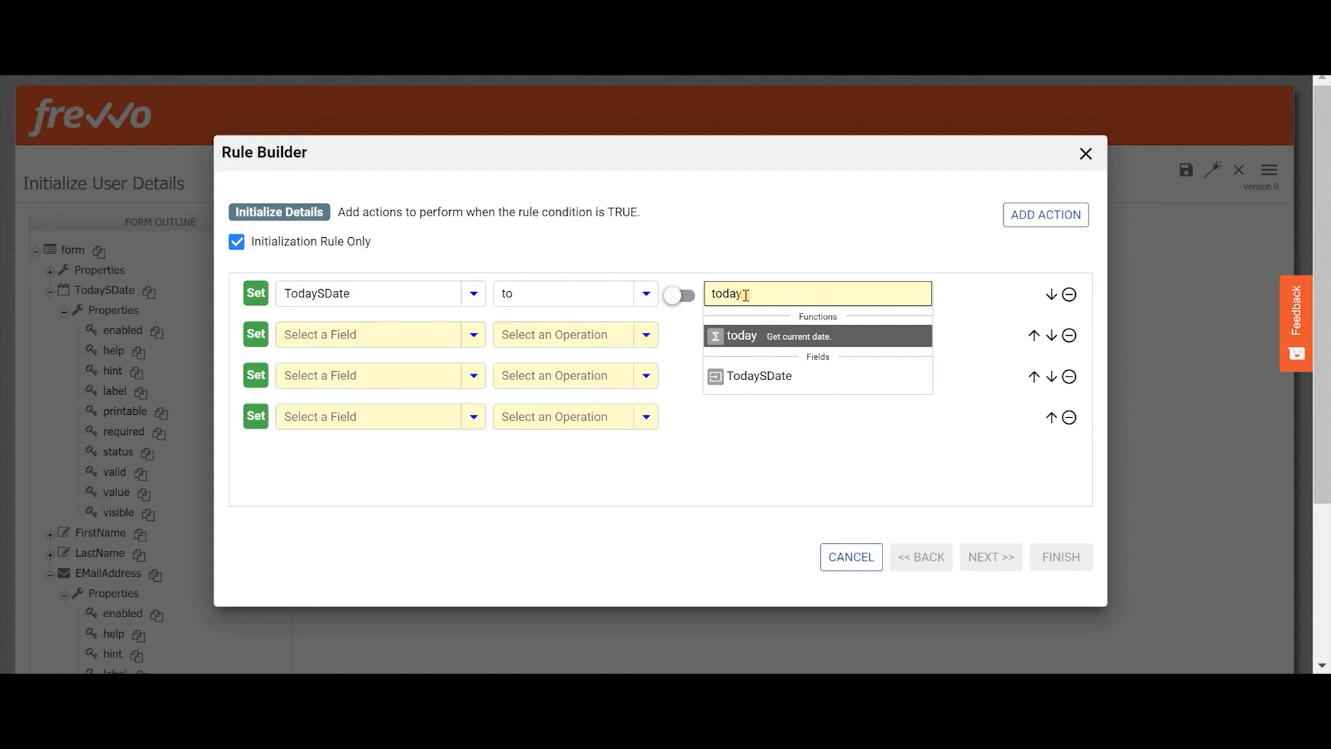
pyautogui.click(799, 334)
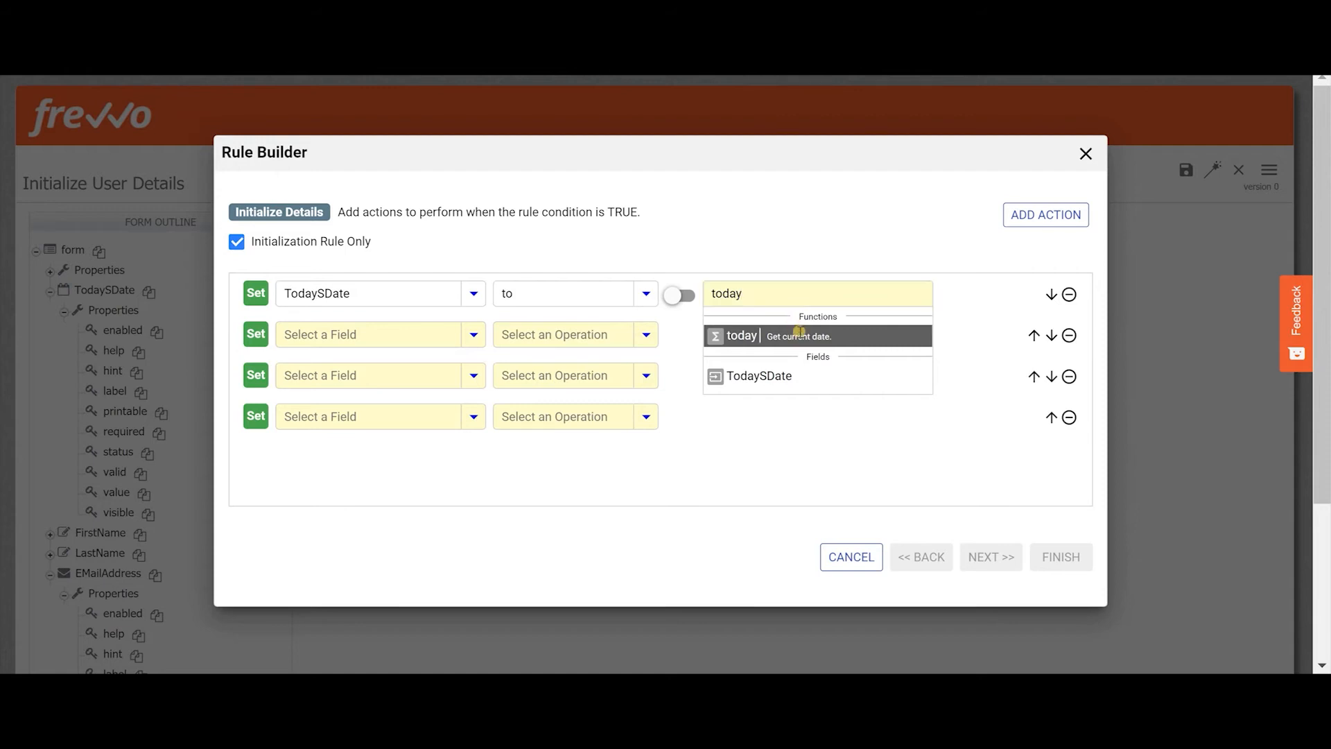
# Step: Fill the remaining actions: FirstName to userFirstName(), LastName to userLastName() and EMailAddress to userEmail()
pyautogui.click(423, 337)
pyautogui.write('Firstr')
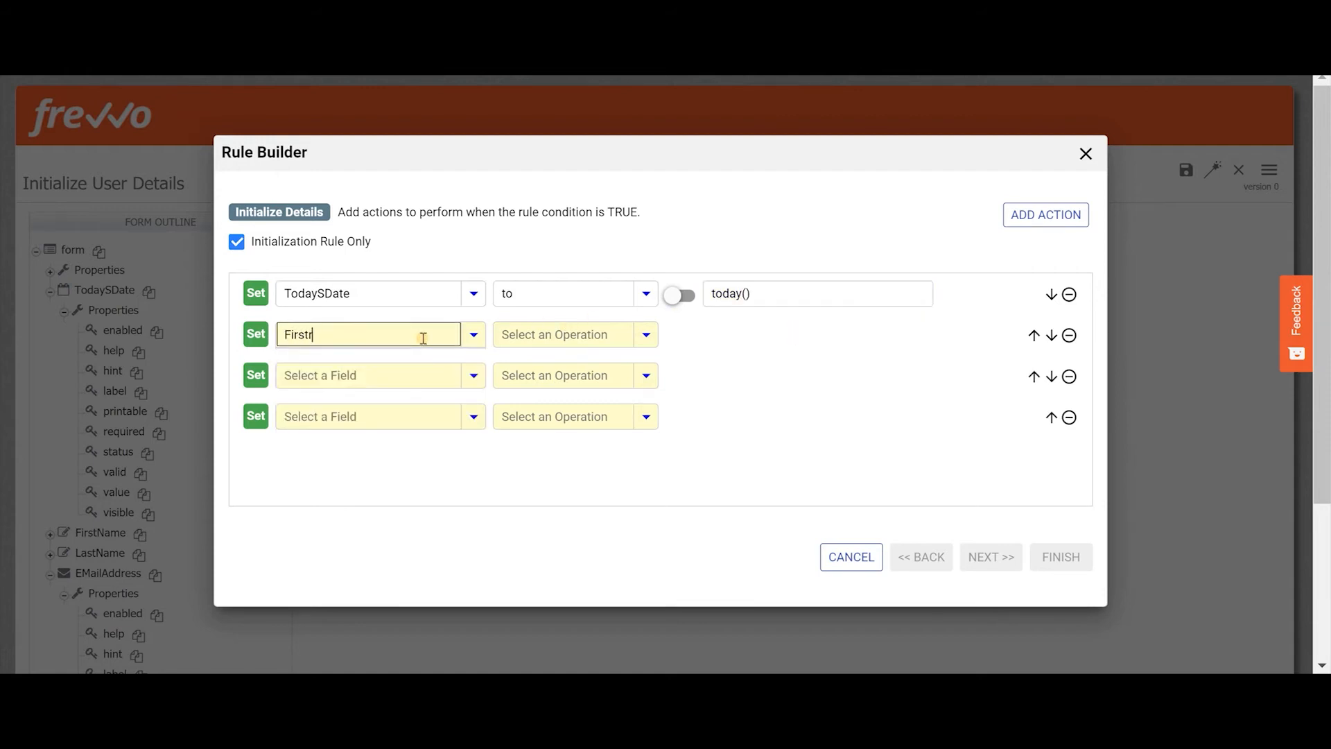
pyautogui.press('BackSpace')
pyautogui.press('Down')
pyautogui.press('Return')
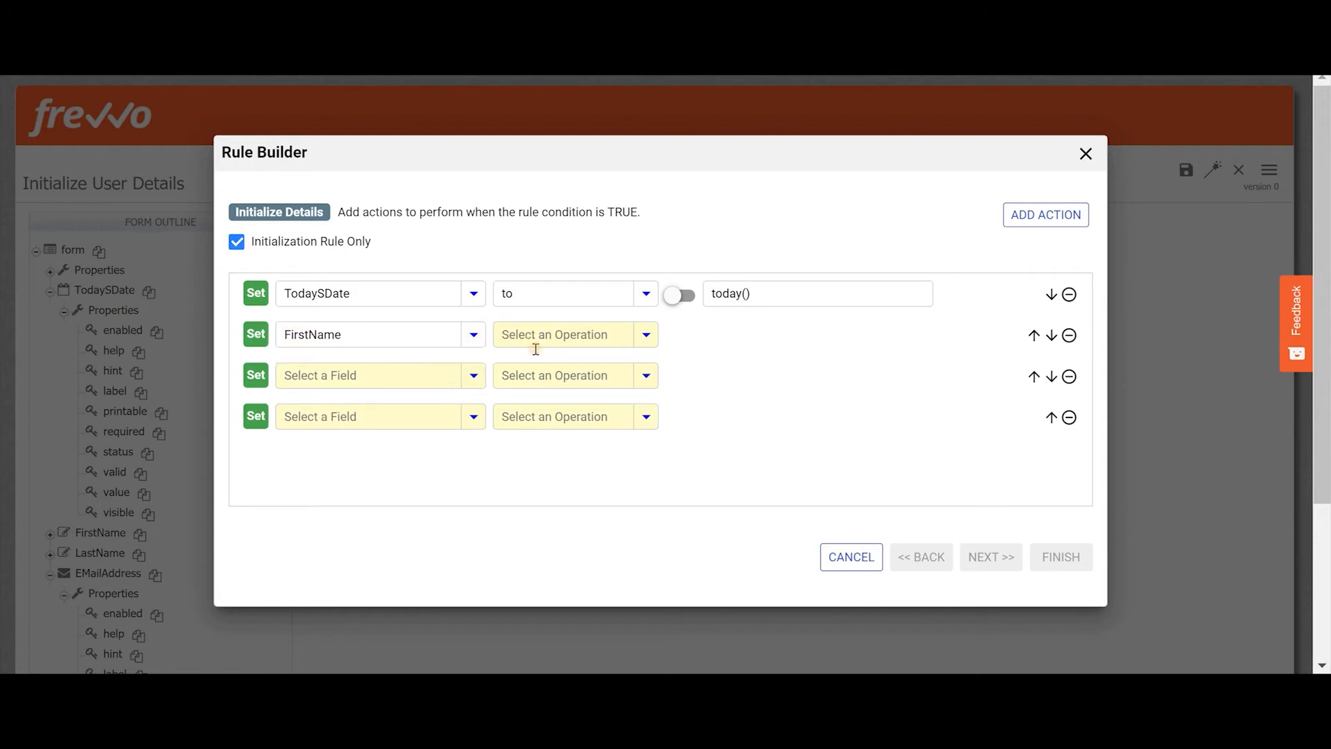
pyautogui.click(534, 340)
pyautogui.scroll(-3, 549, 380)
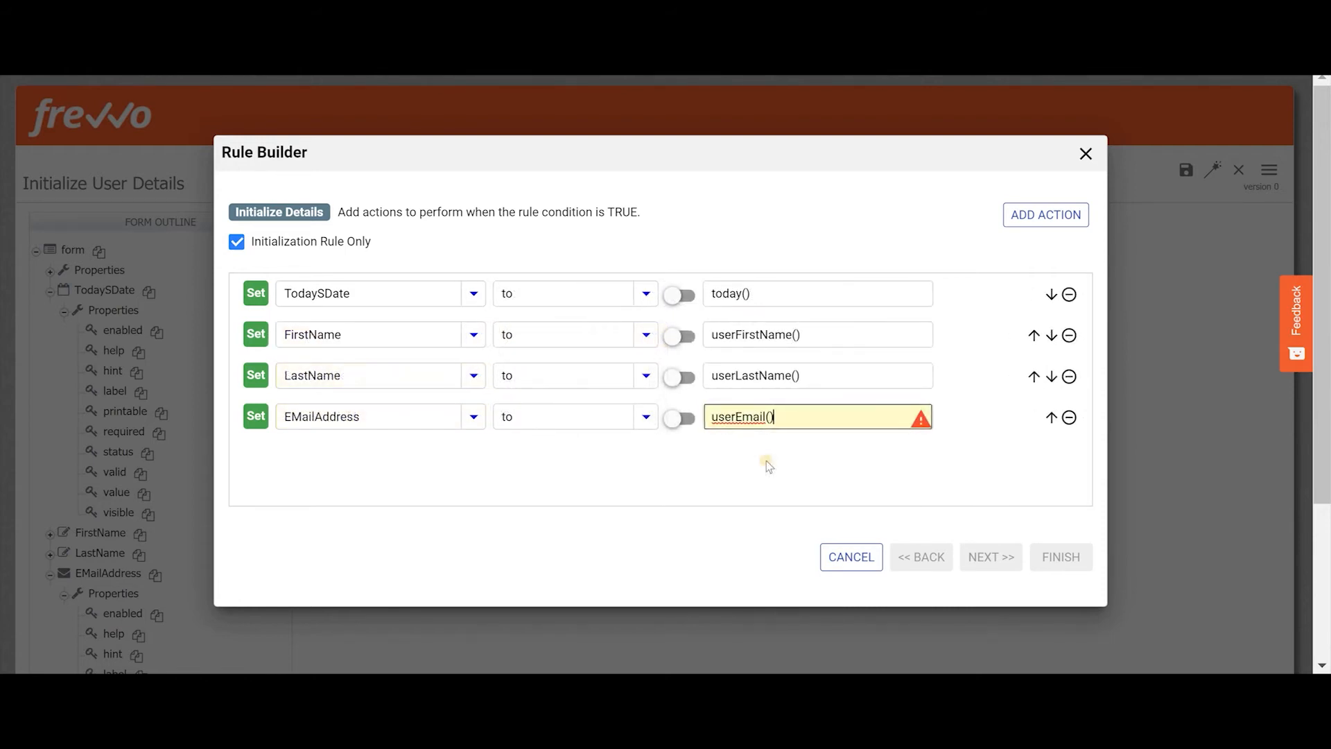
pyautogui.click(767, 463)
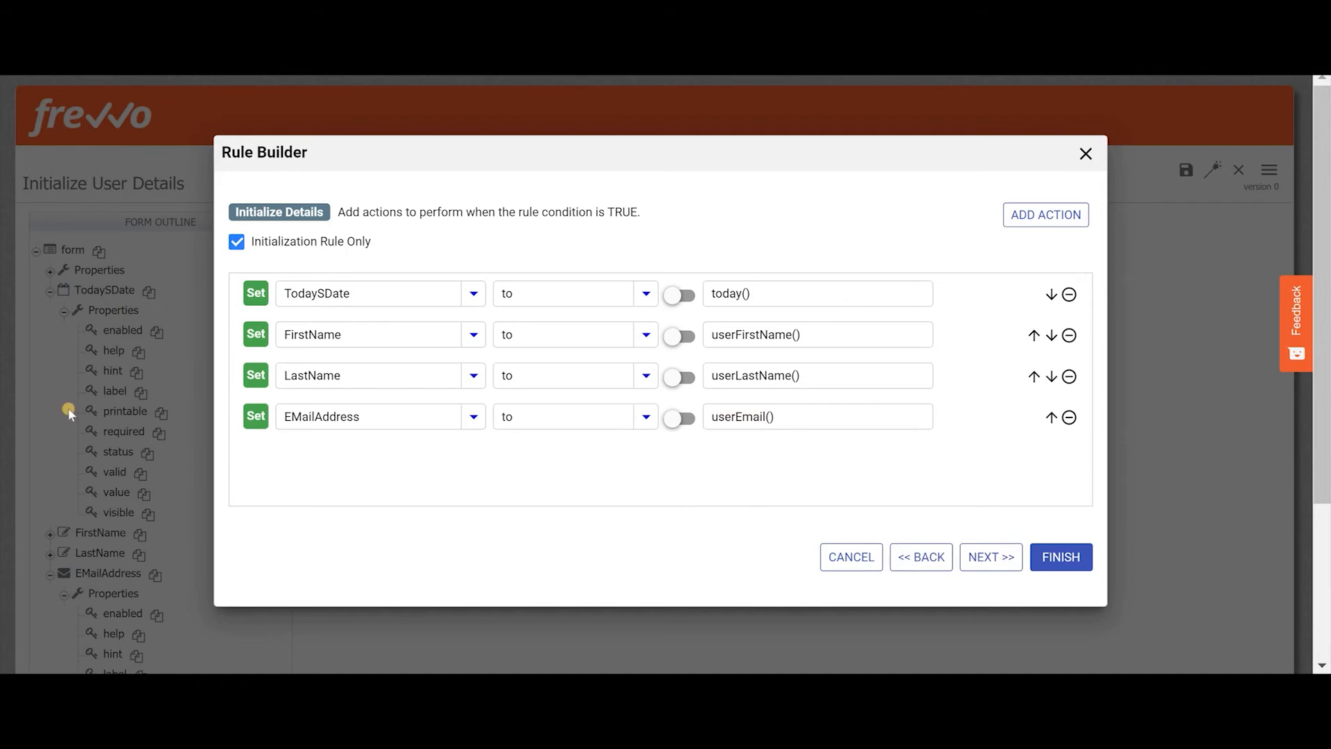
# Step: Finish the Initialize Details rule without any false-condition actions and complete the form editing
pyautogui.click(981, 557)
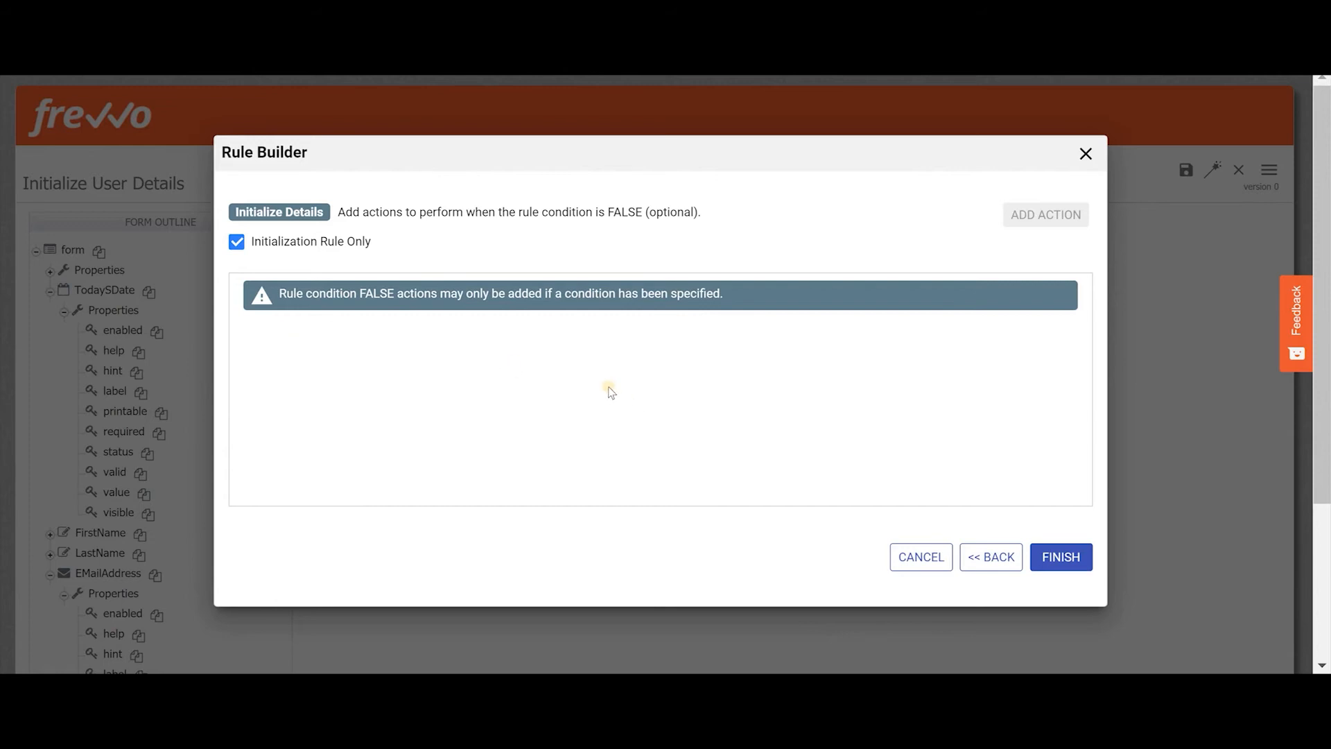
pyautogui.click(1061, 558)
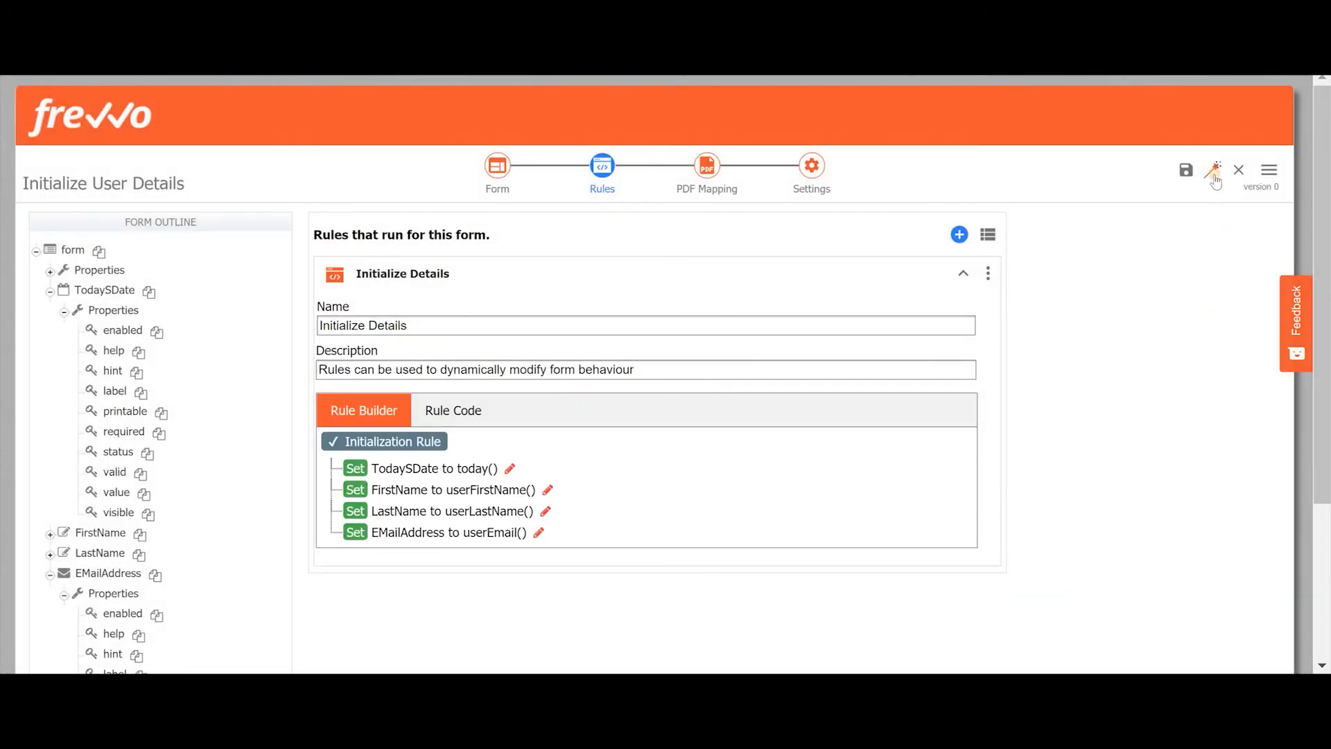
pyautogui.click(1215, 174)
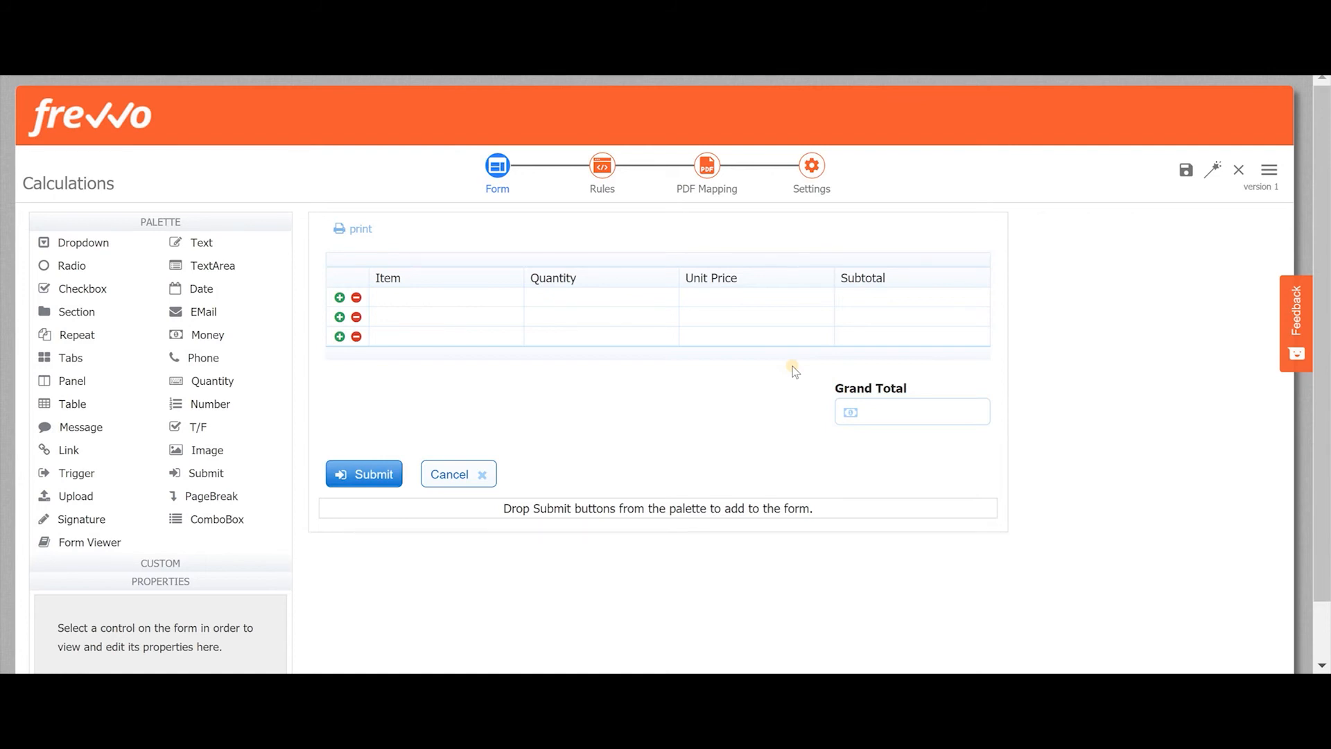
# Step: Create a rule named Calculate Subtotal for the Calculations form with the condition that Quantity is filled
pyautogui.click(600, 167)
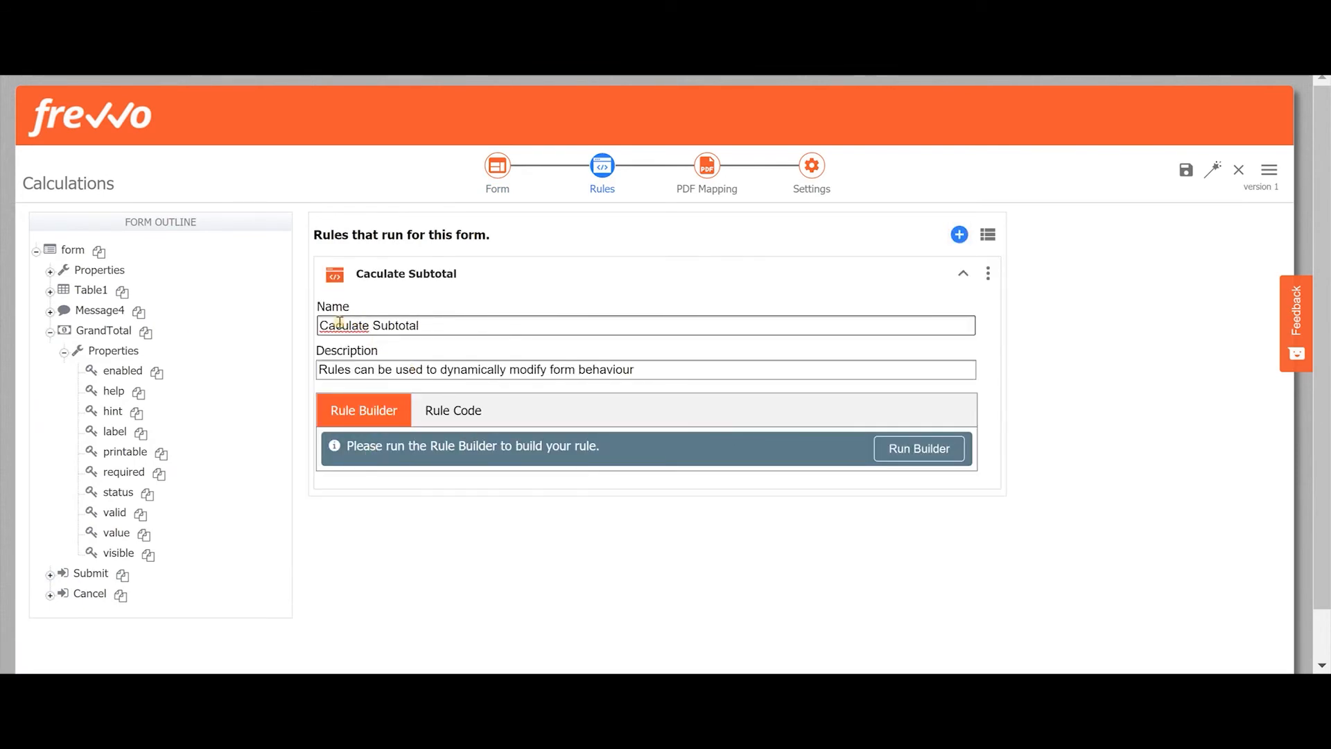
pyautogui.click(929, 449)
pyautogui.click(983, 293)
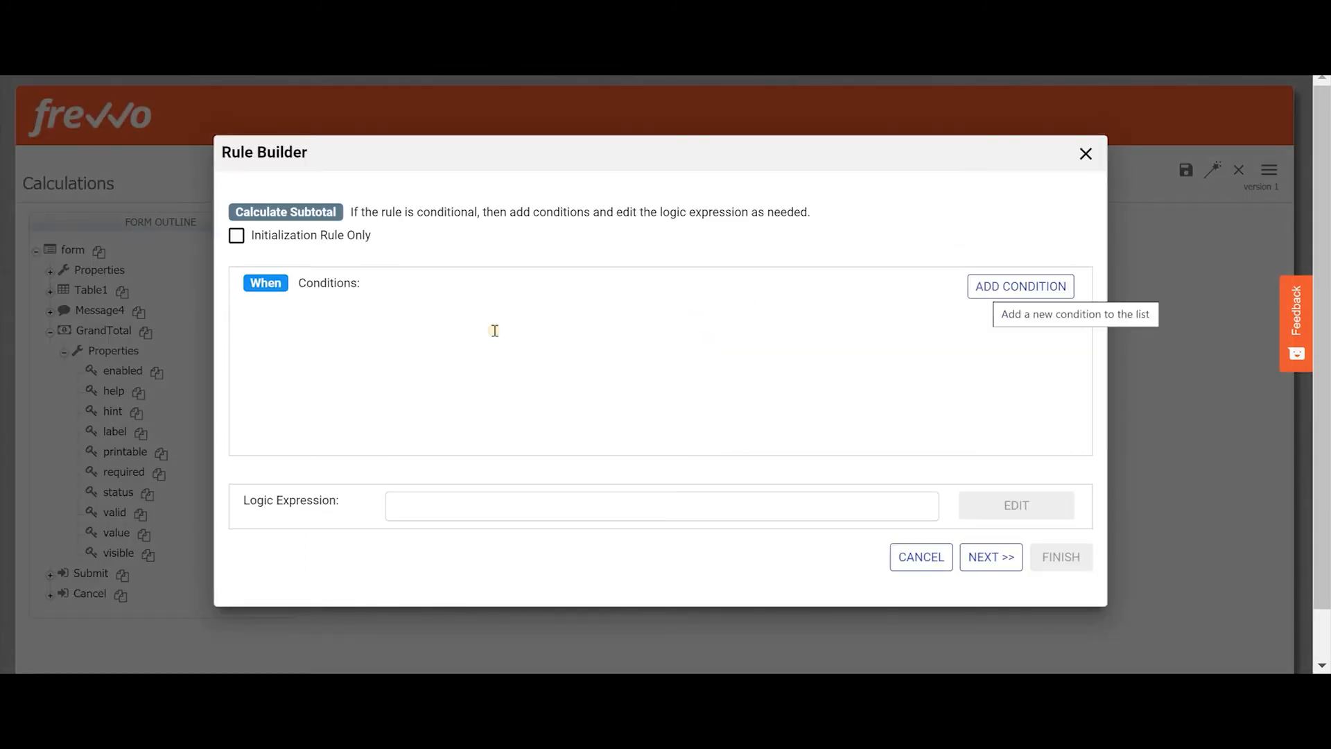
pyautogui.click(407, 315)
pyautogui.write('q')
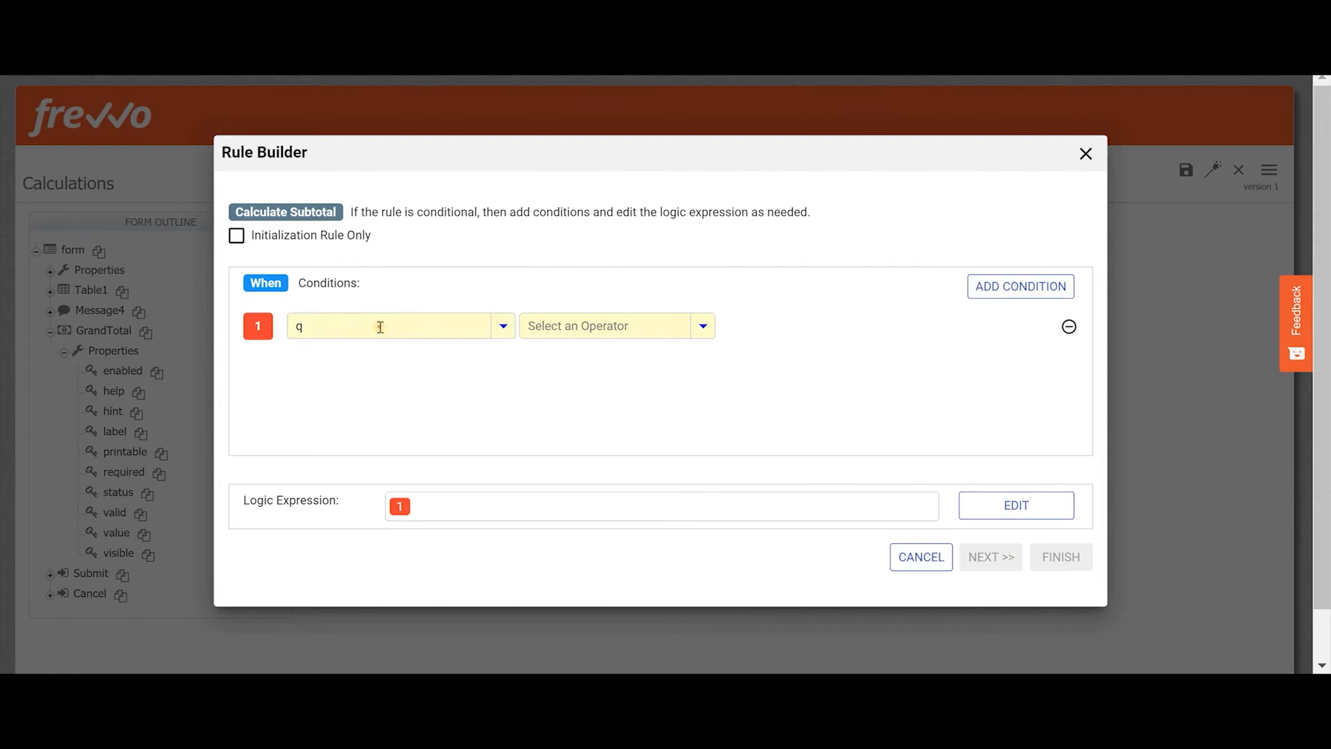
pyautogui.click(360, 382)
pyautogui.click(558, 333)
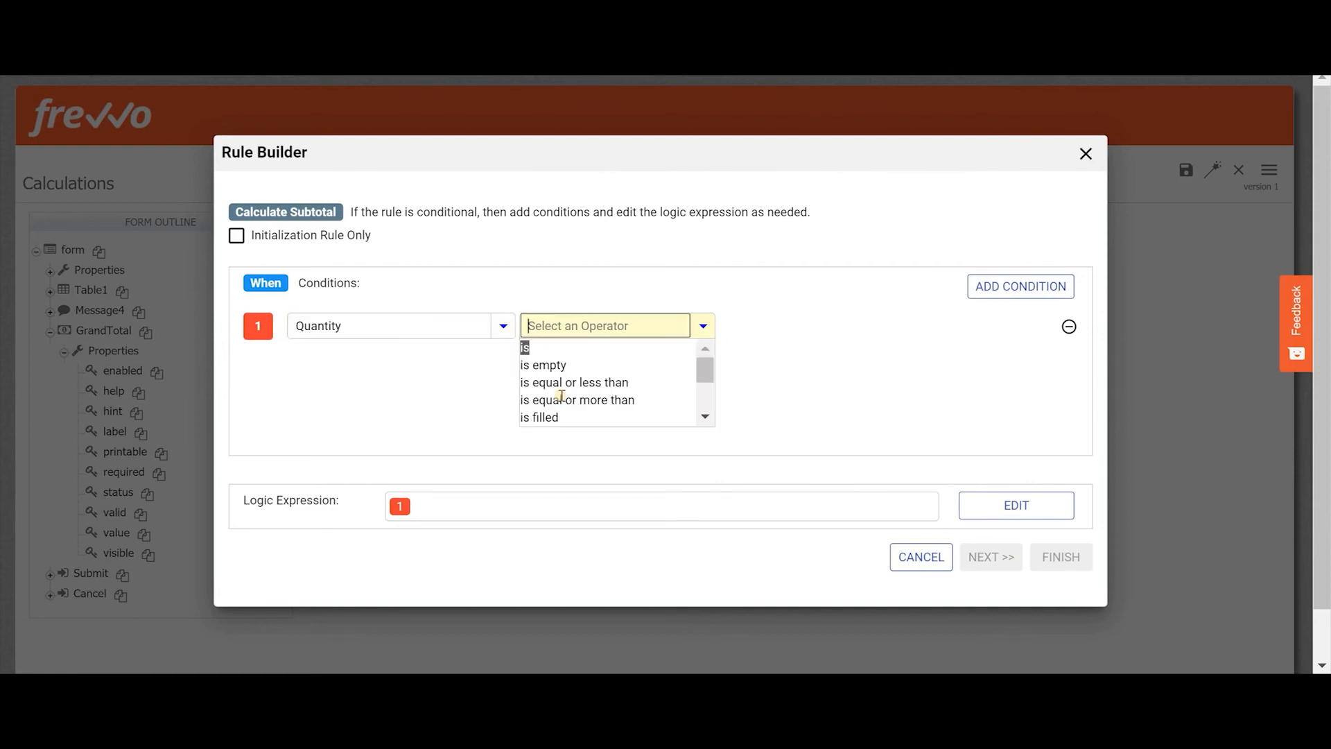
pyautogui.click(555, 418)
# Step: Add a second condition requiring that UnitPrice is filled
pyautogui.click(1016, 285)
pyautogui.click(444, 372)
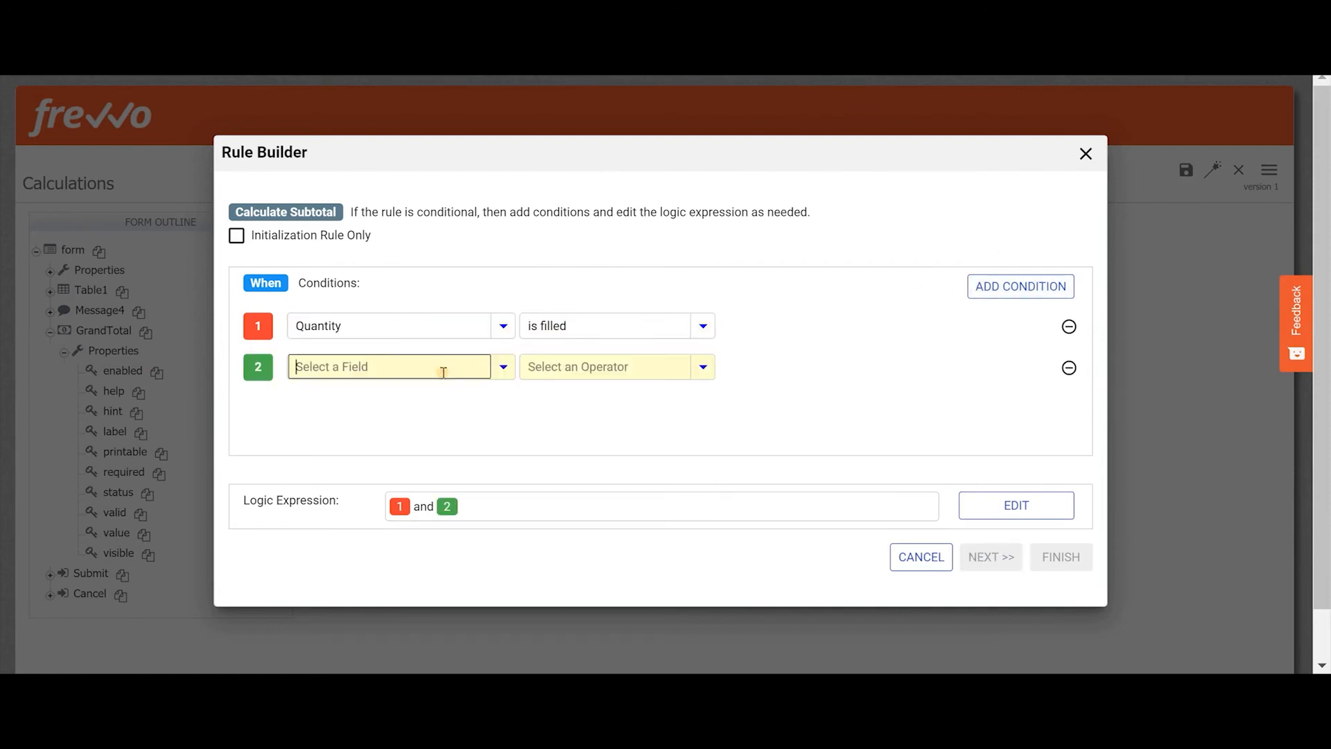
pyautogui.write('u')
pyautogui.click(421, 424)
pyautogui.click(568, 372)
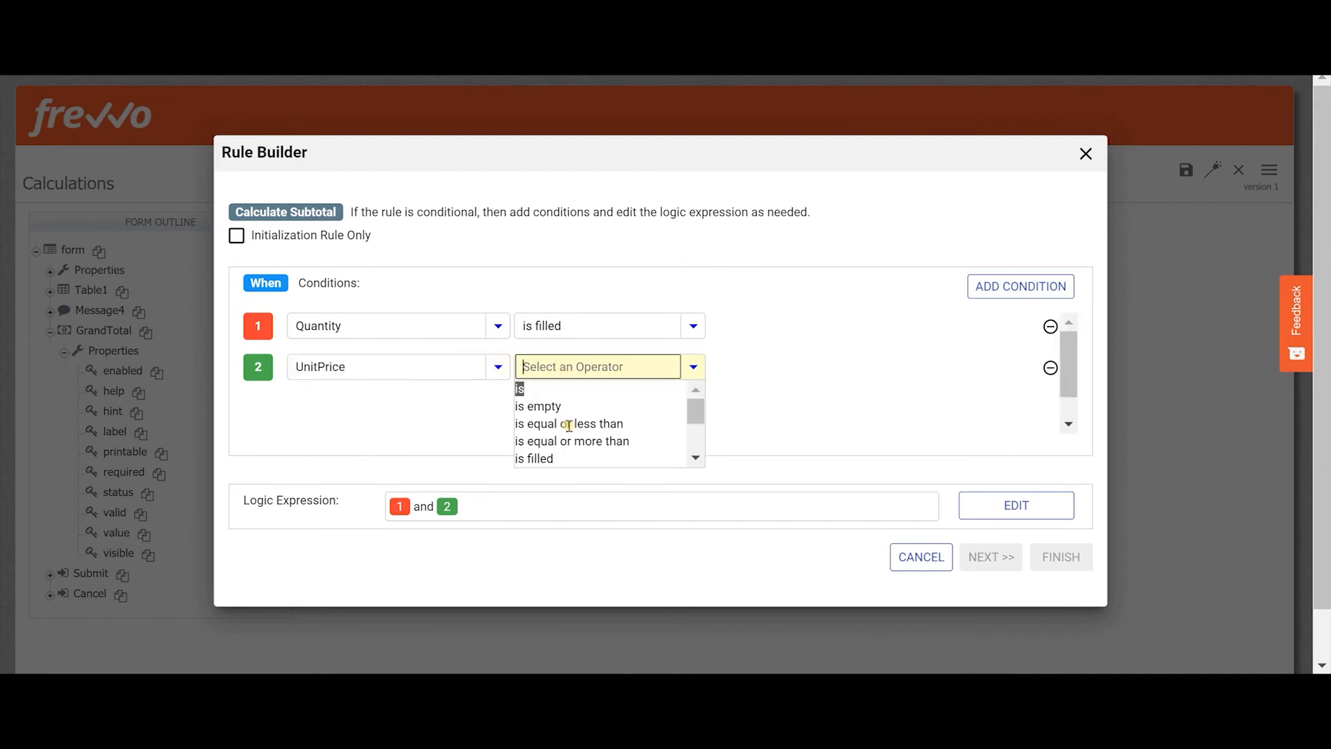
pyautogui.click(548, 457)
# Step: Proceed to the true-condition actions and choose the Subtotal field with the operation "to"
pyautogui.click(986, 565)
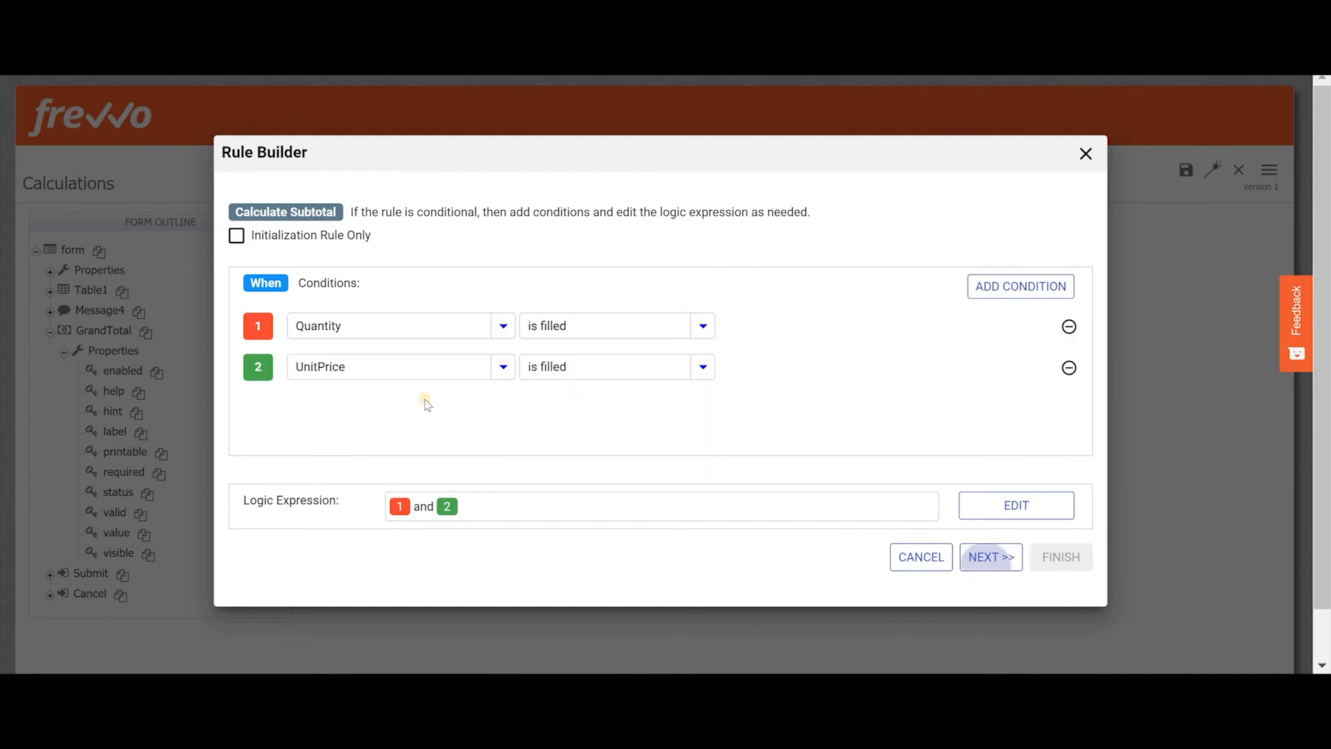
pyautogui.click(337, 294)
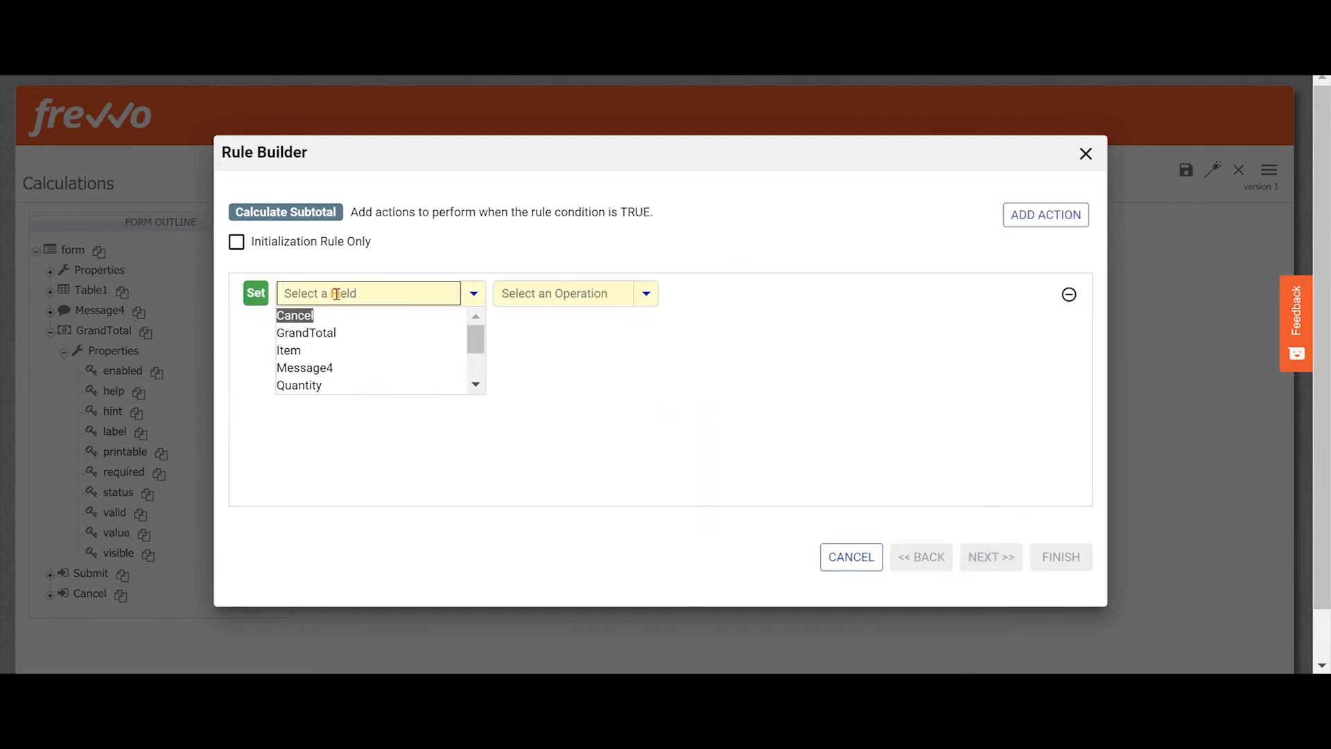
pyautogui.write('su')
pyautogui.click(333, 335)
pyautogui.click(576, 291)
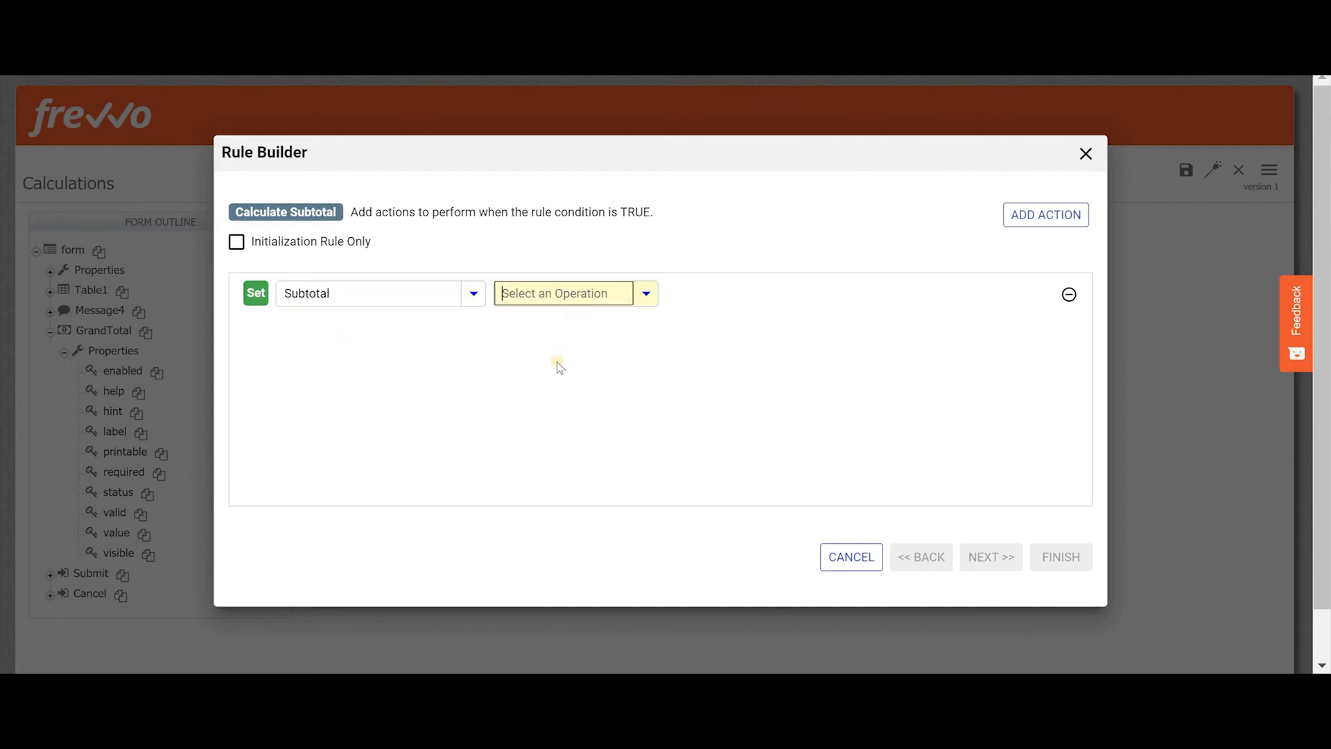
pyautogui.scroll(-3, 559, 360)
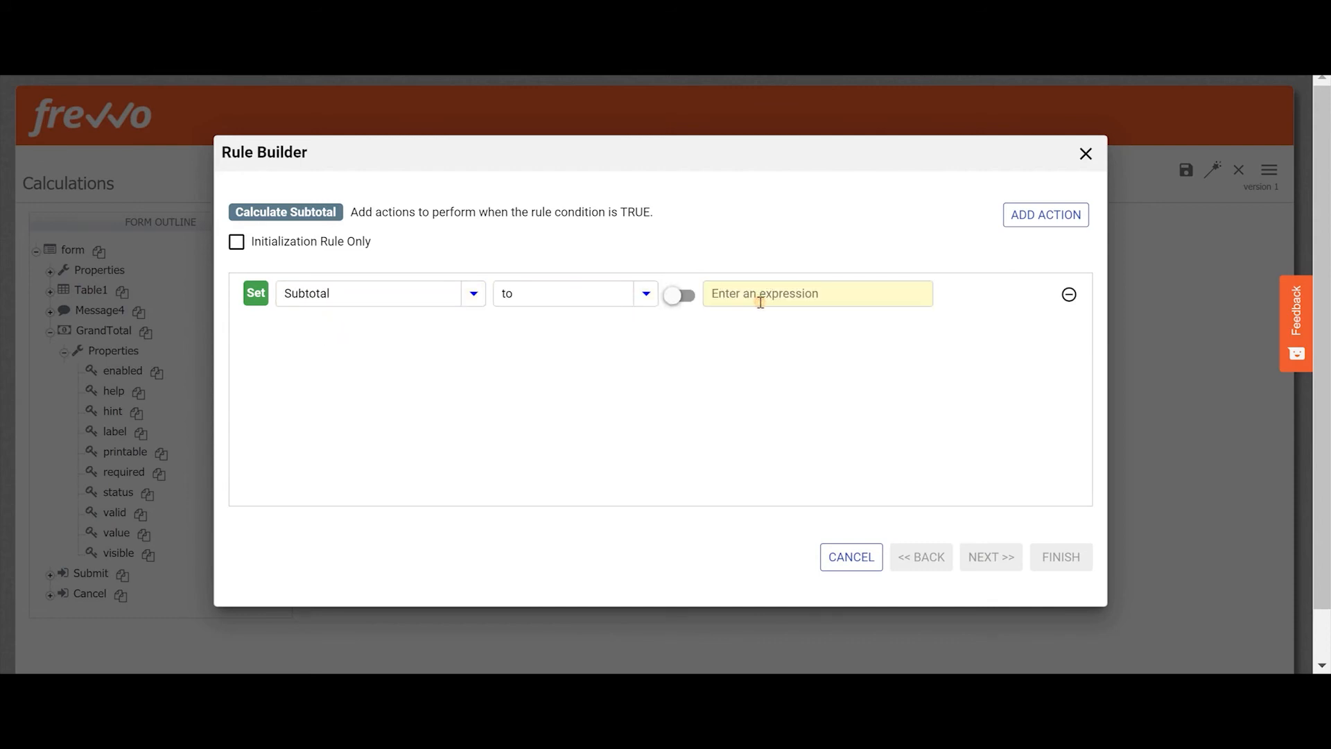
# Step: Enter the product of Quantity and UnitPrice as the expression for the Subtotal action
pyautogui.click(760, 302)
pyautogui.write('q')
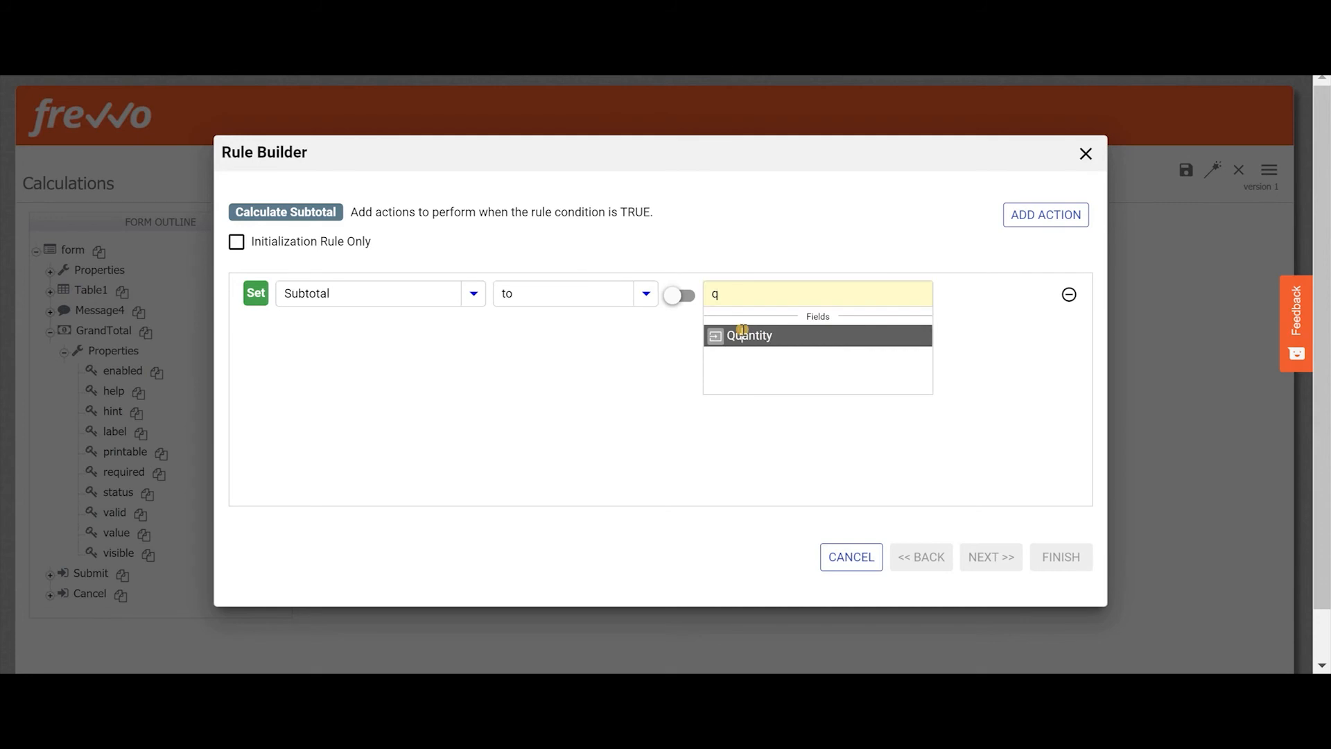
pyautogui.click(754, 330)
pyautogui.click(849, 288)
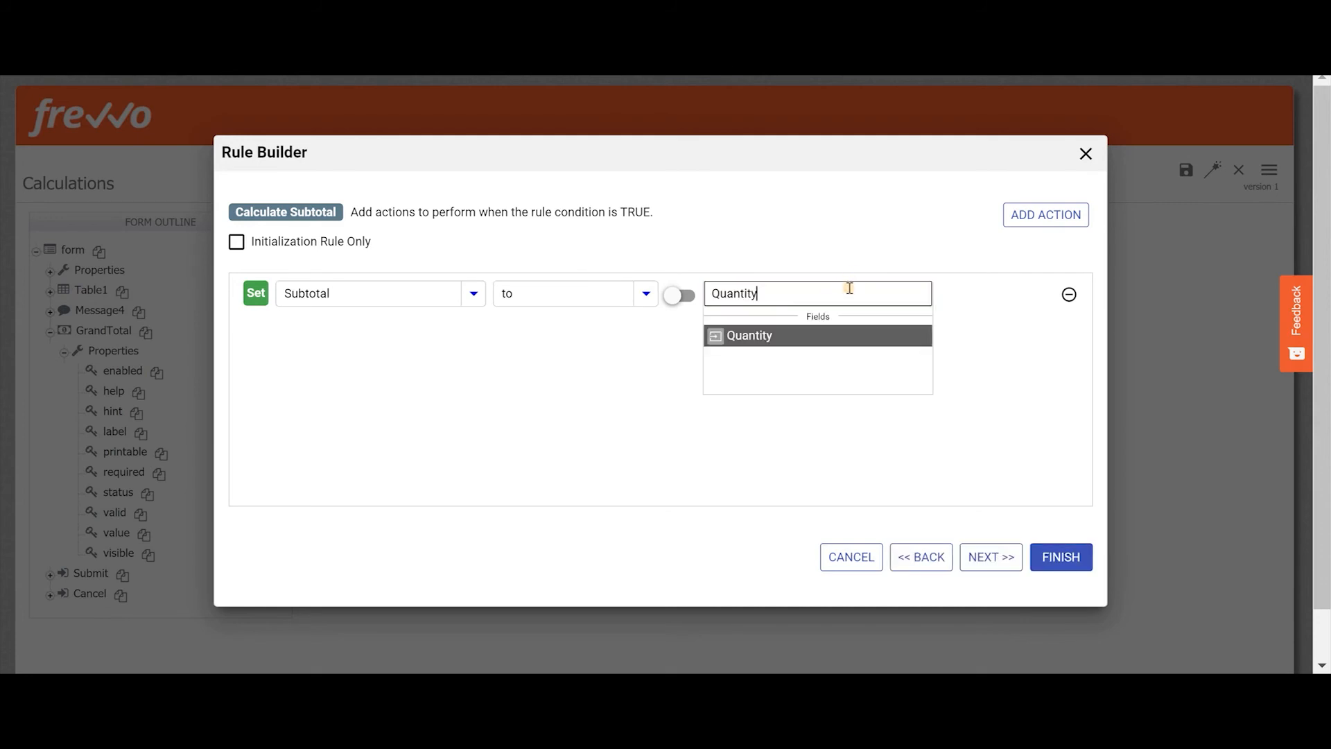
pyautogui.write('*')
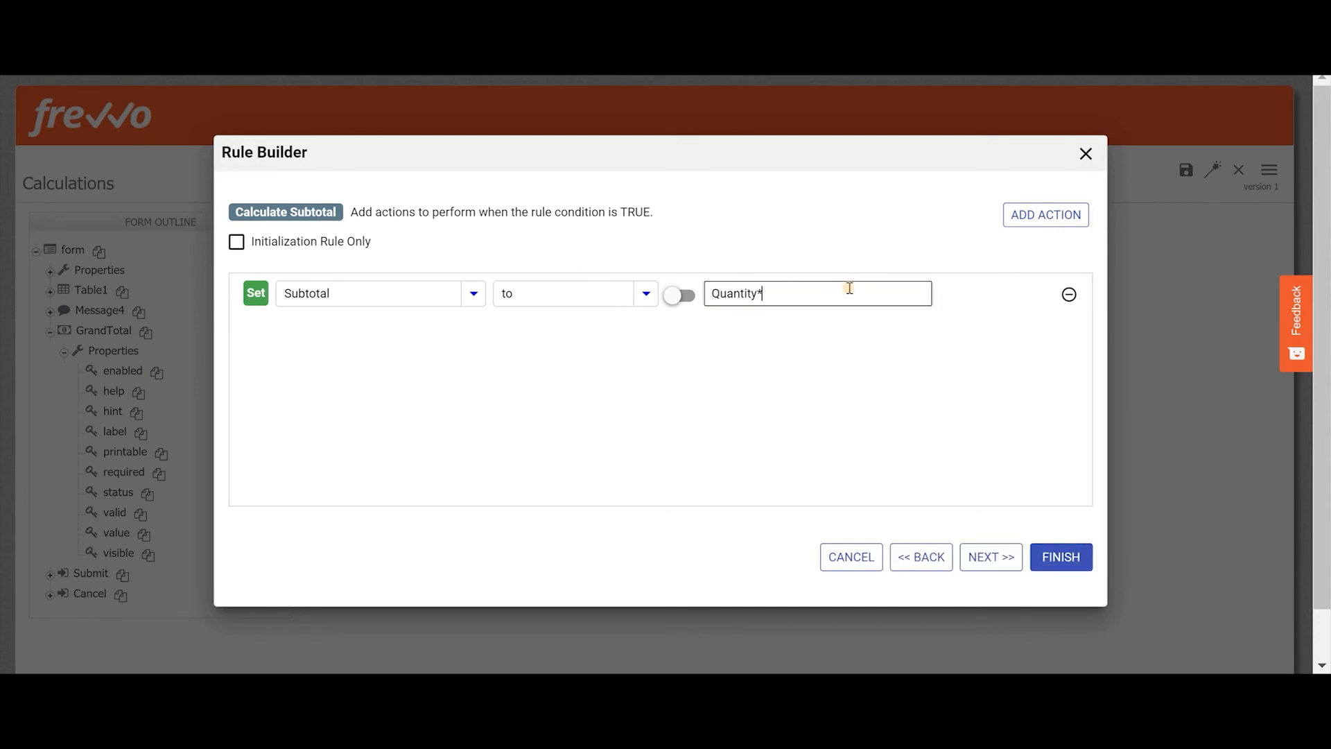
pyautogui.write('uni')
pyautogui.press('Return')
# Step: Add a false-condition action that sets Subtotal to empty and finish the Calculate Subtotal rule
pyautogui.click(984, 558)
pyautogui.click(1019, 210)
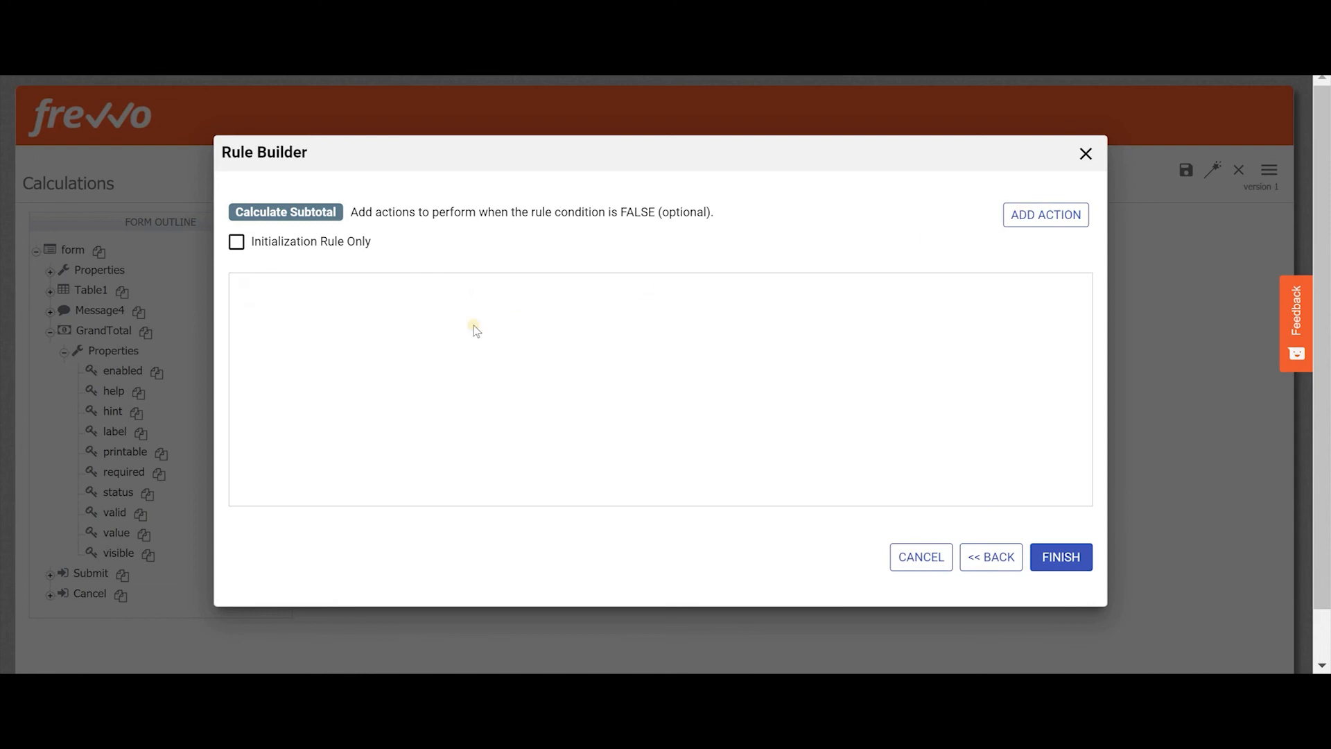
pyautogui.click(420, 302)
pyautogui.write('sub')
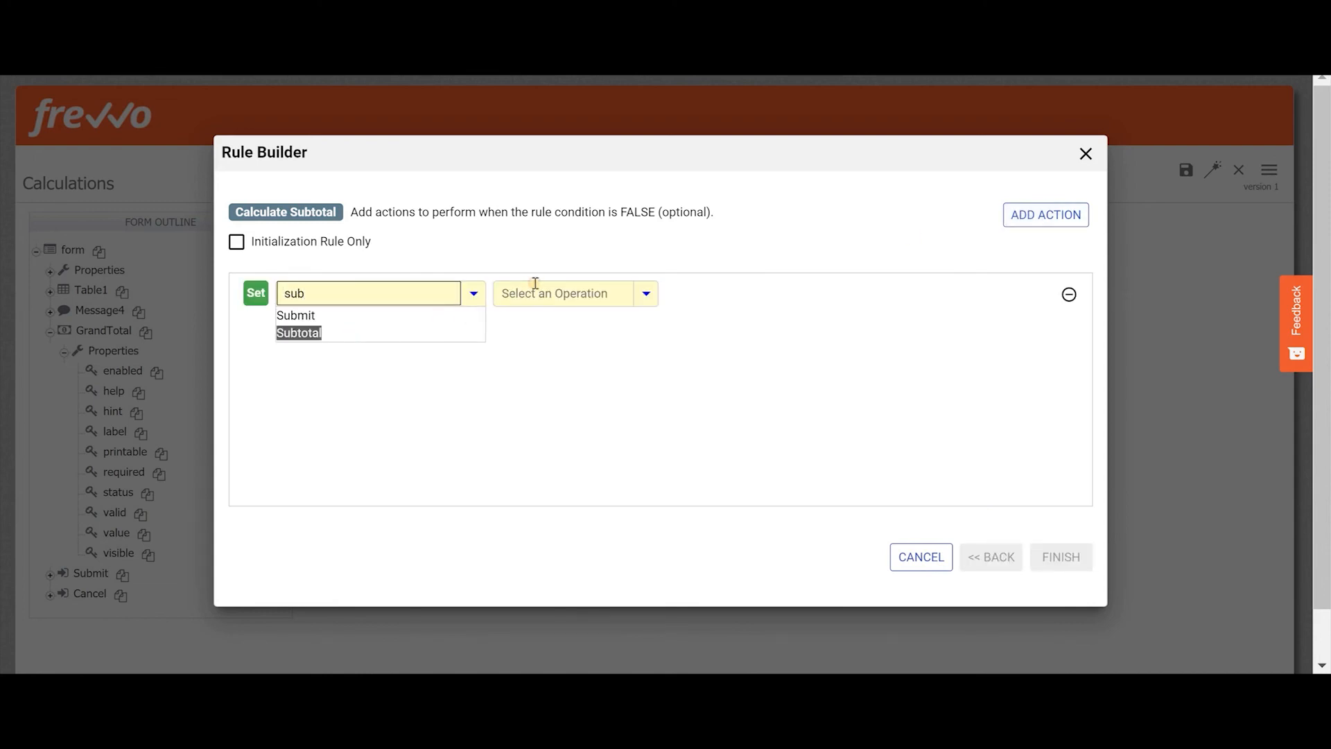
pyautogui.press('Return')
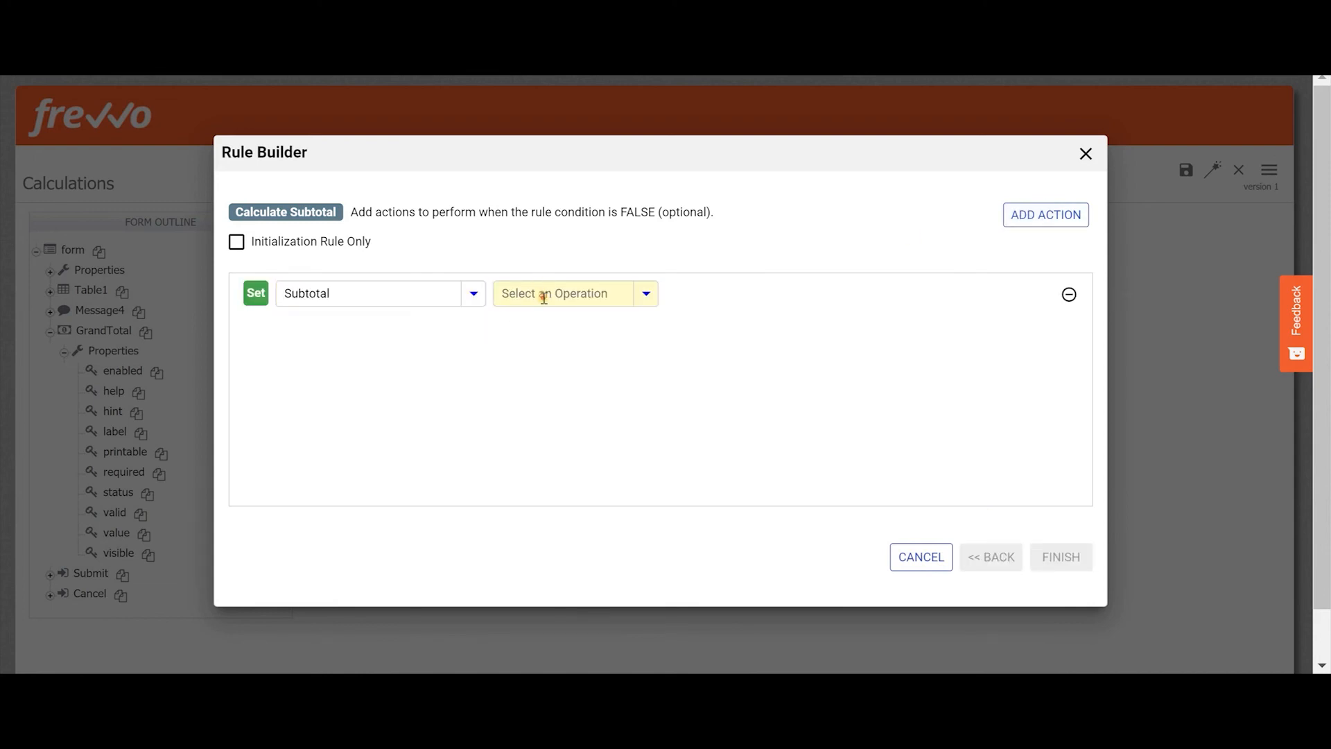
pyautogui.click(543, 294)
pyautogui.write('em')
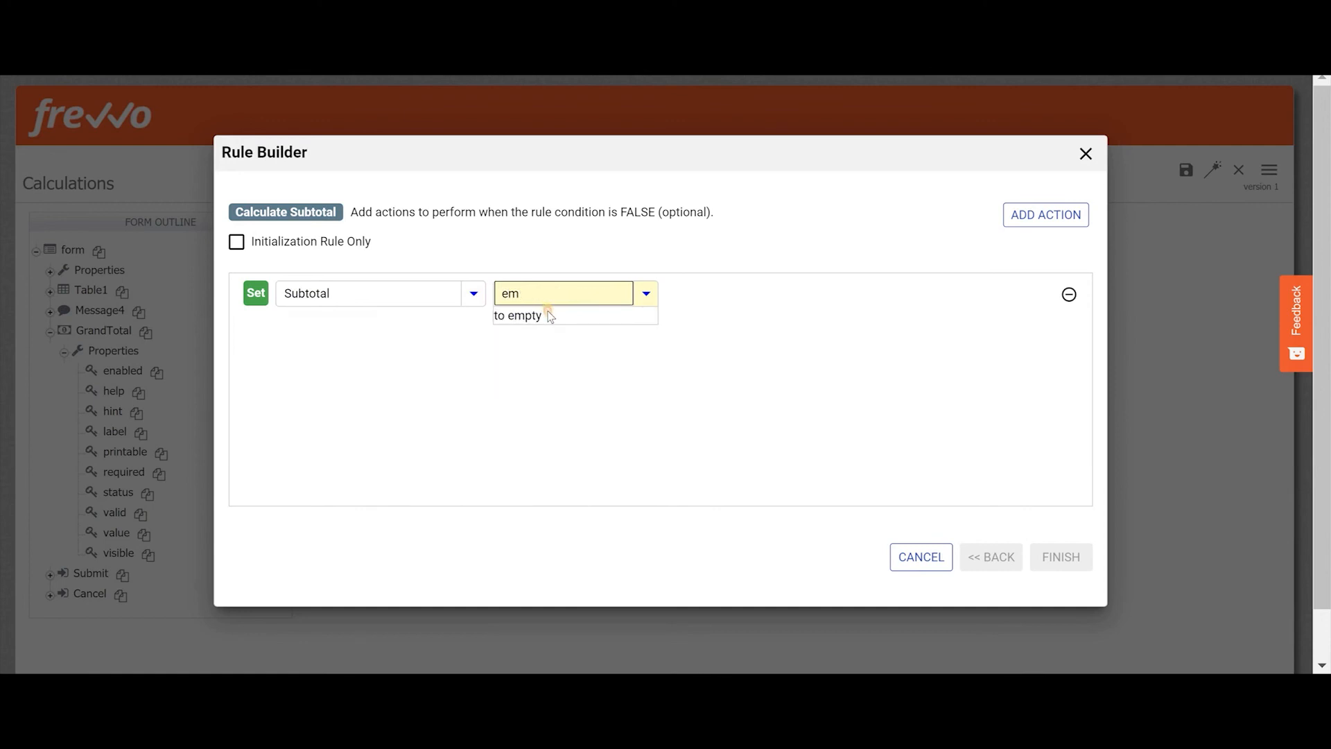
pyautogui.click(548, 315)
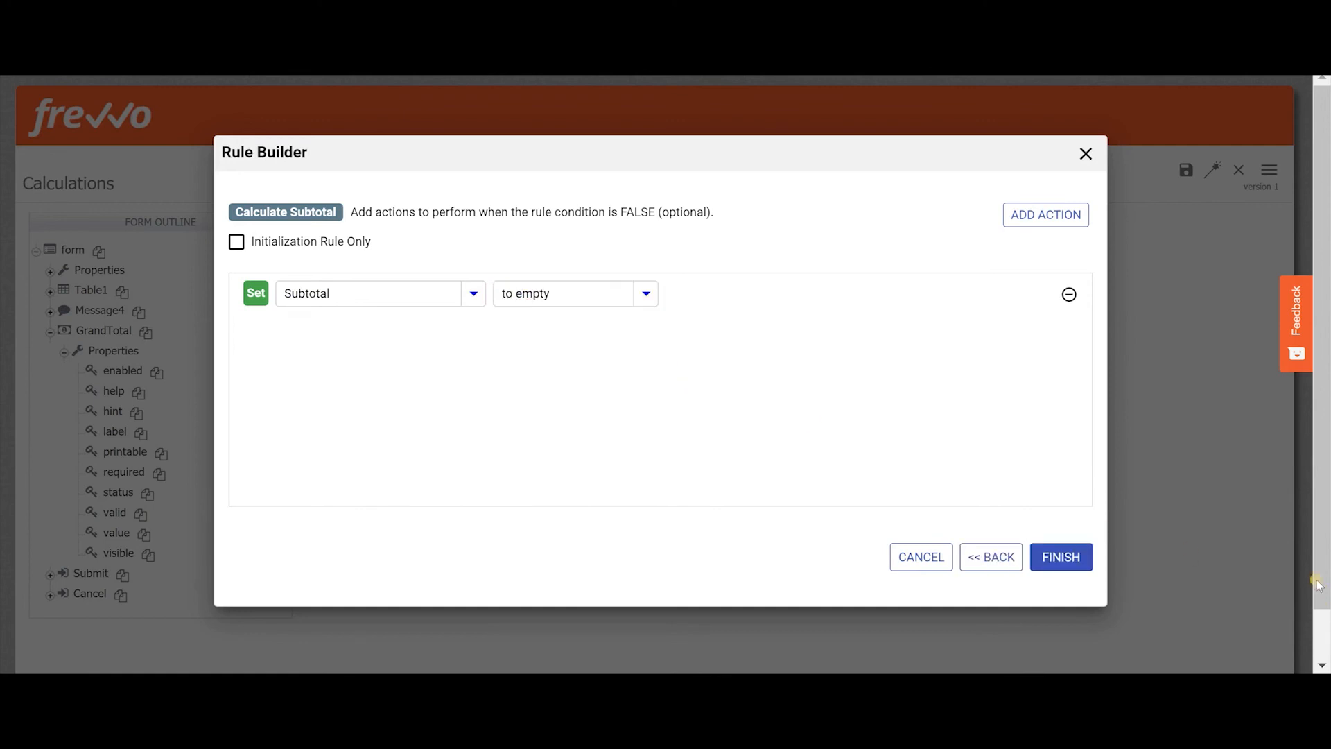
pyautogui.click(1066, 562)
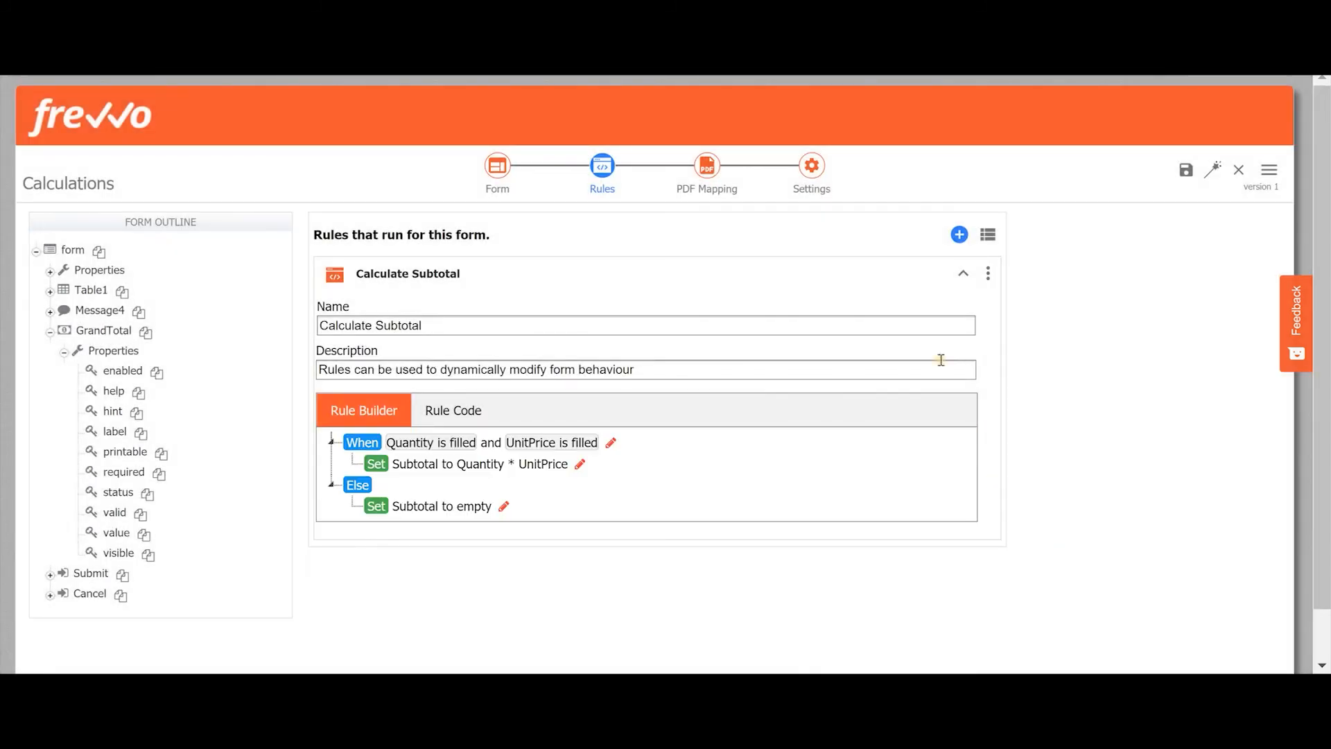
# Step: Create a new rule named Grand Total for the Calculations form and open it in the Rule Builder
pyautogui.click(959, 234)
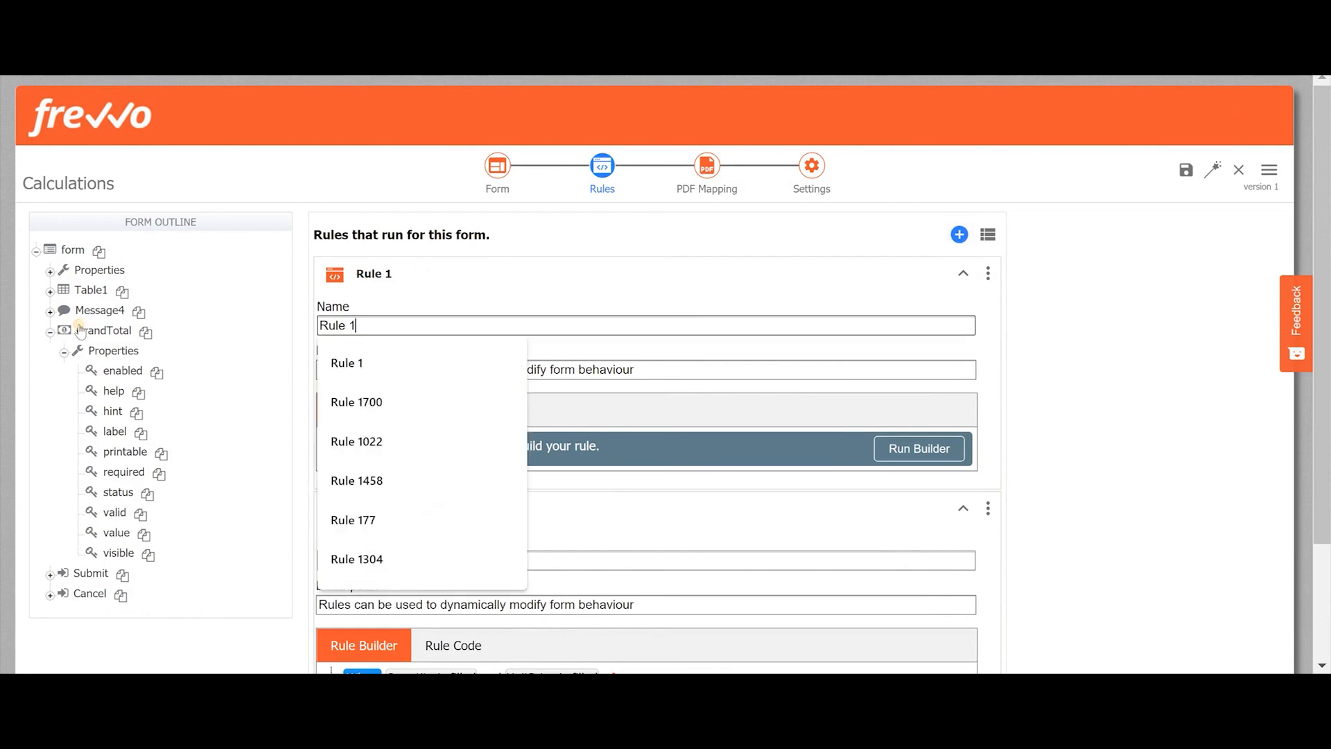
pyautogui.write('Grand ')
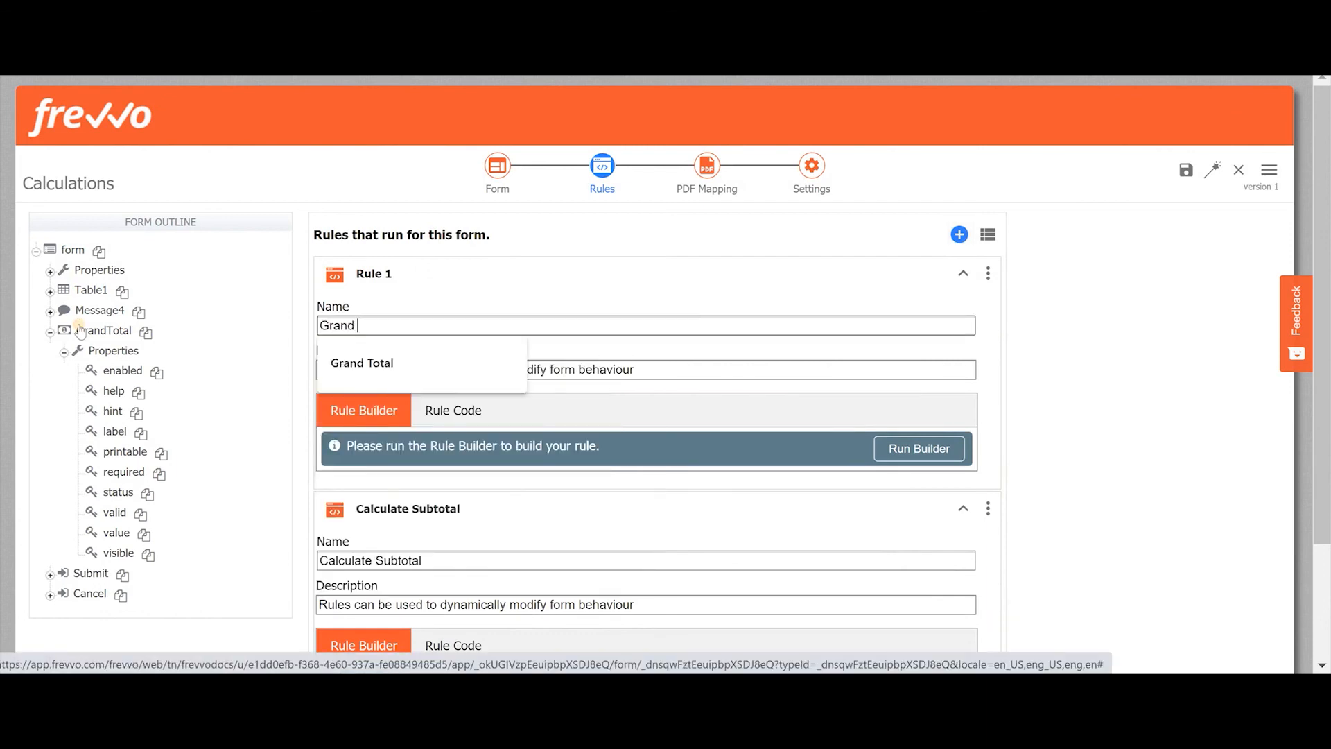
pyautogui.write('Total')
pyautogui.press('Tab')
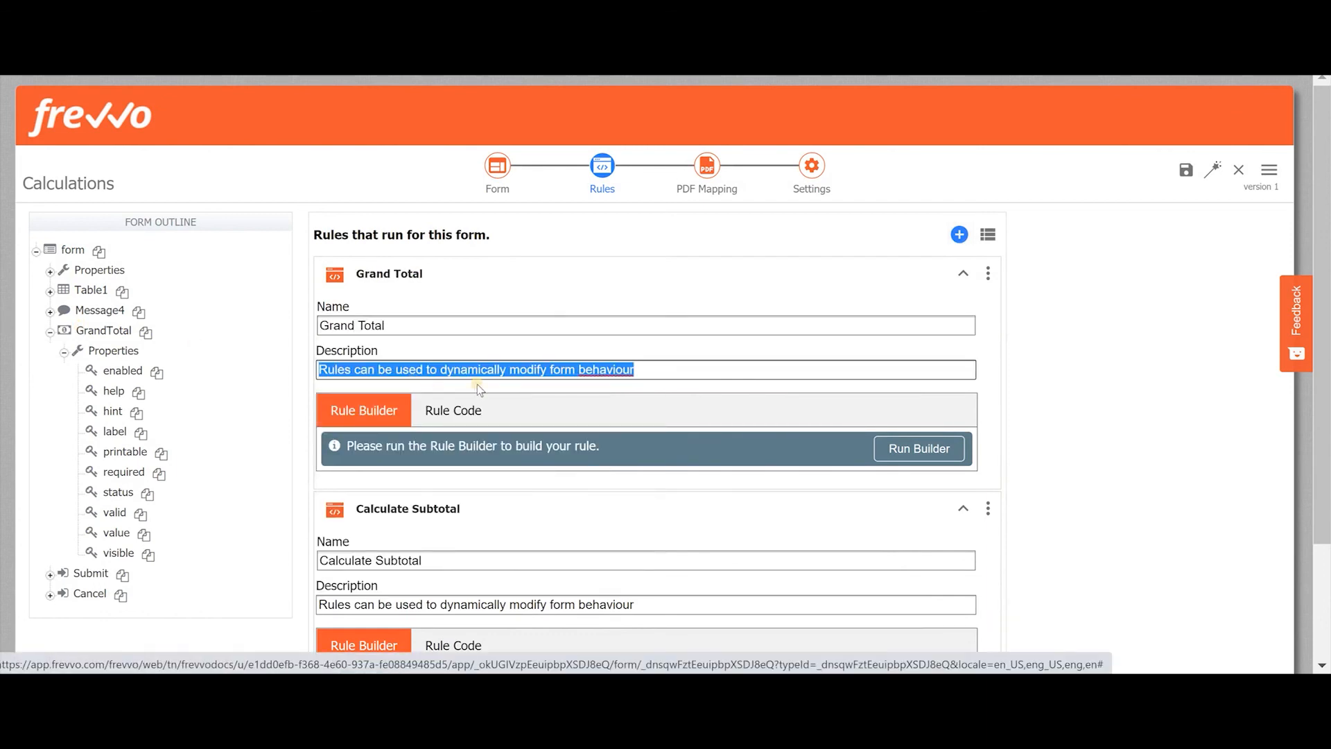
pyautogui.click(877, 452)
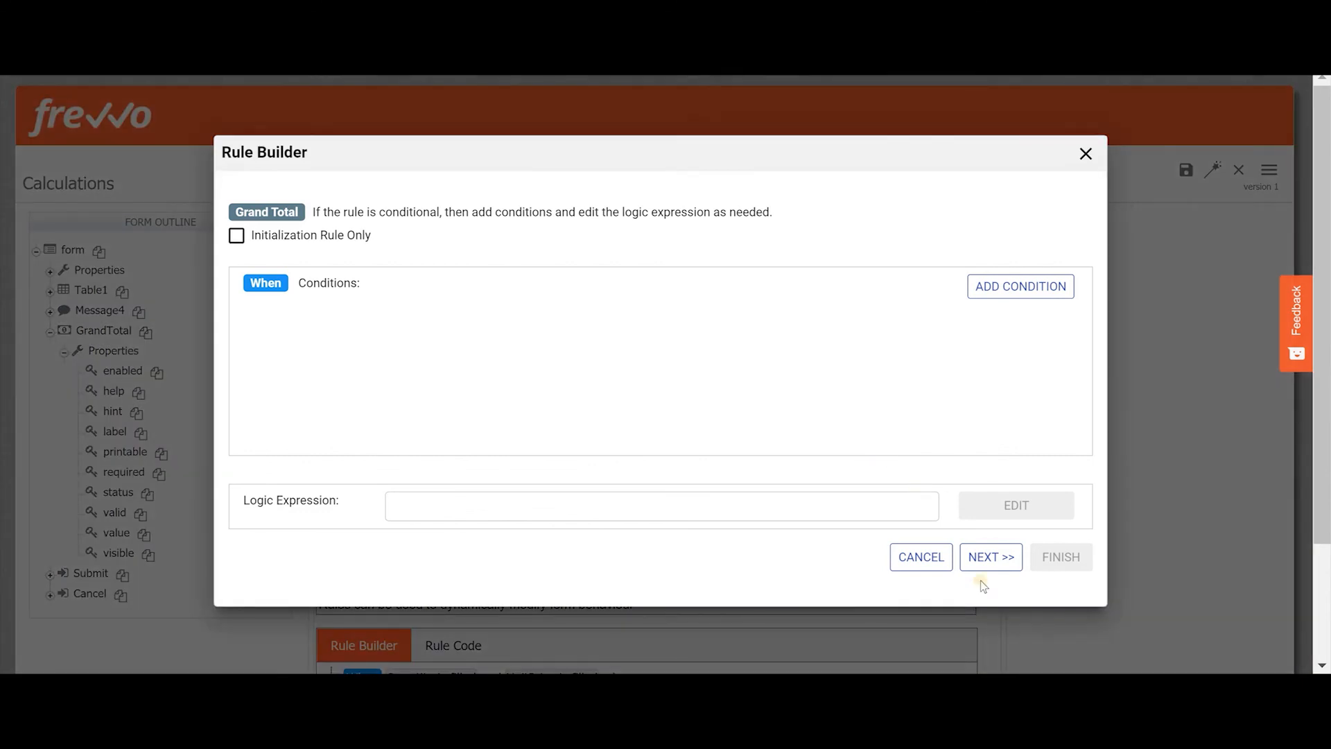
# Step: Leave the Grand Total rule without conditions and choose the GrandTotal field with the operation "to" for its action
pyautogui.click(986, 563)
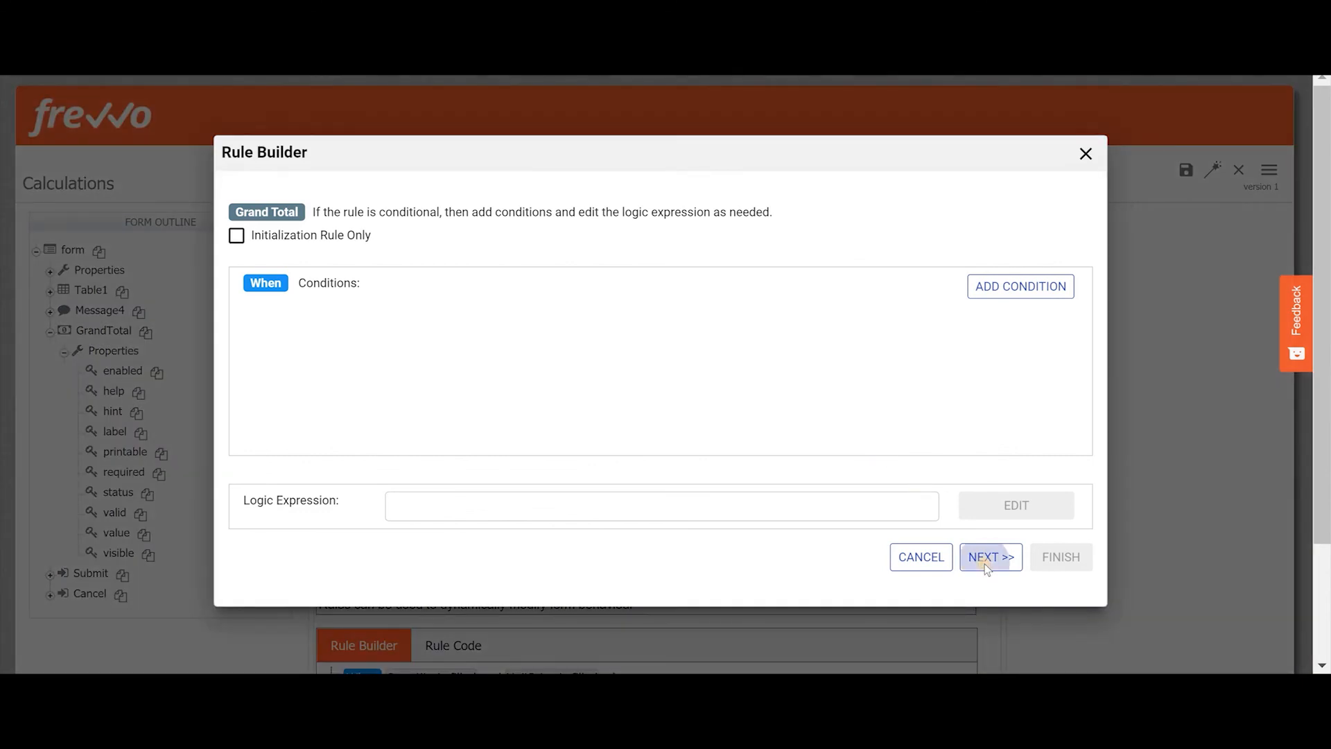
pyautogui.click(420, 295)
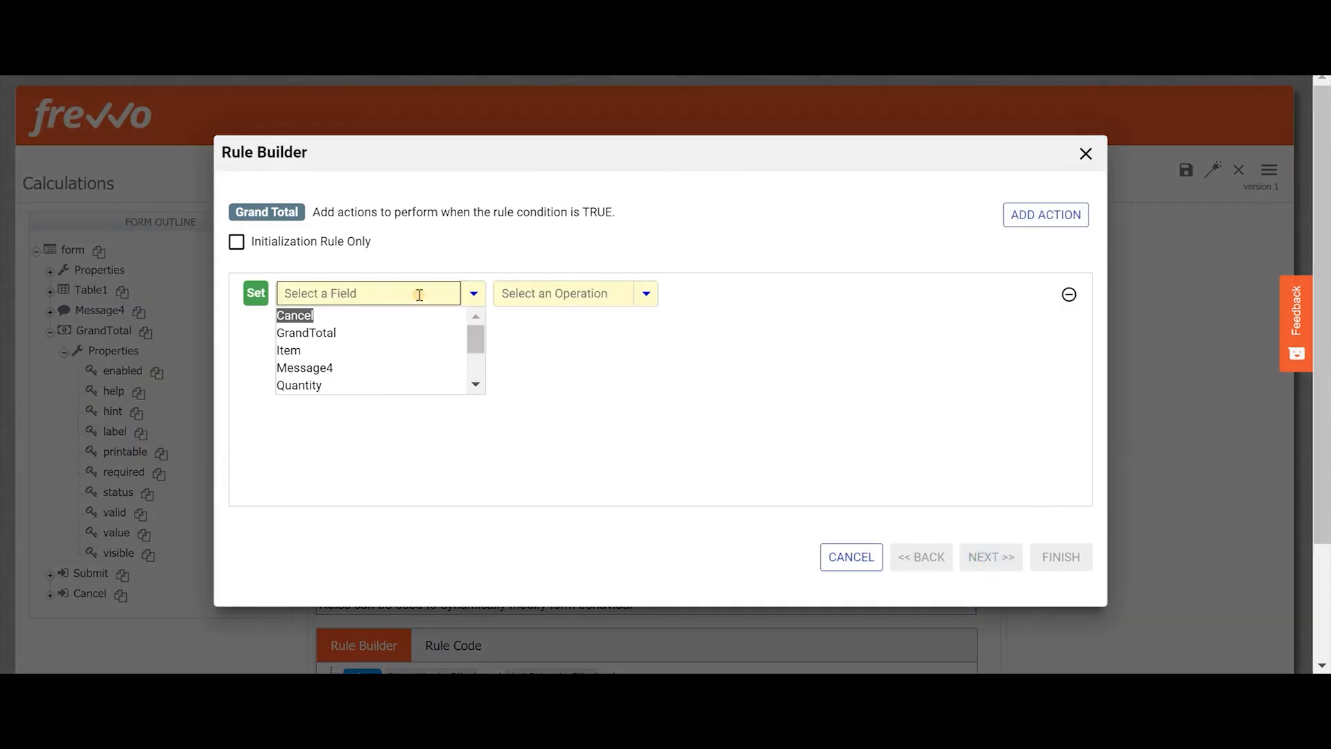
pyautogui.write('gra')
pyautogui.press('Return')
pyautogui.click(511, 298)
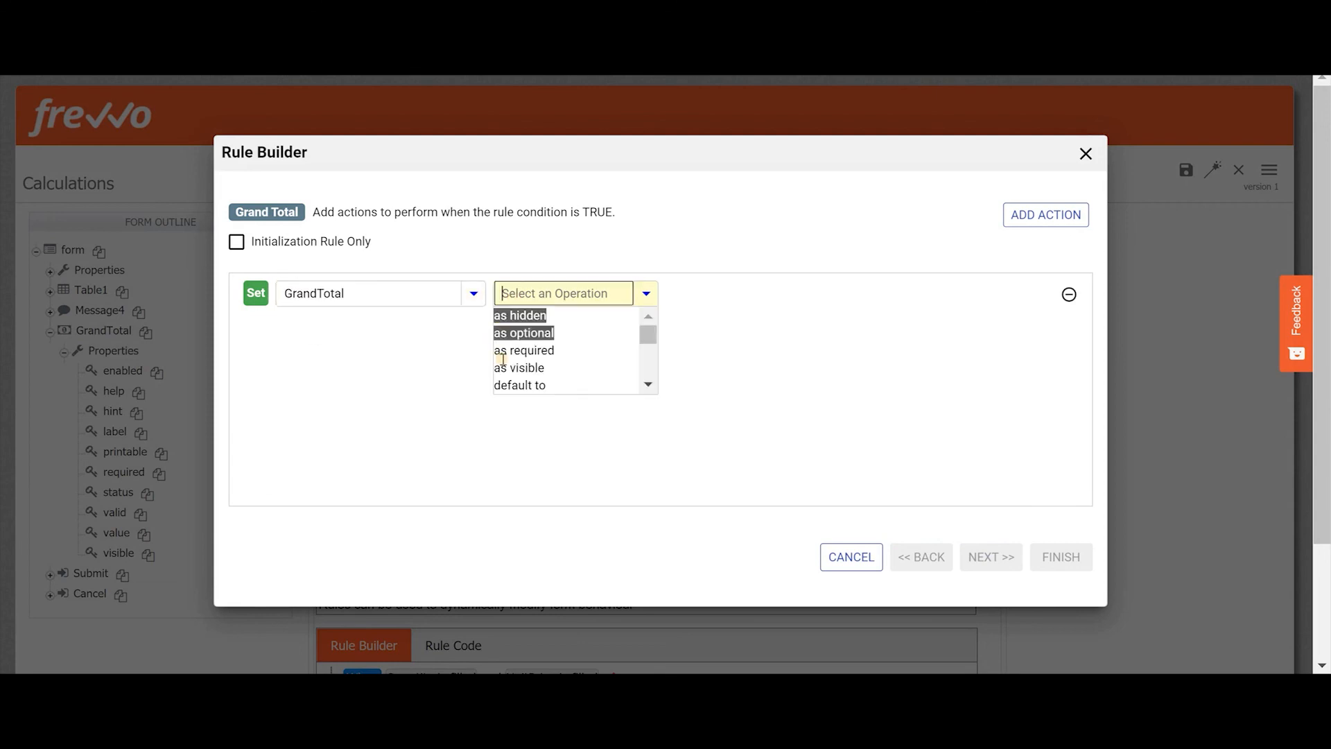
pyautogui.scroll(-2, 503, 363)
pyautogui.click(504, 364)
# Step: Enter sum(Subtotal) as the expression for the GrandTotal action and finish the Grand Total rule
pyautogui.click(719, 286)
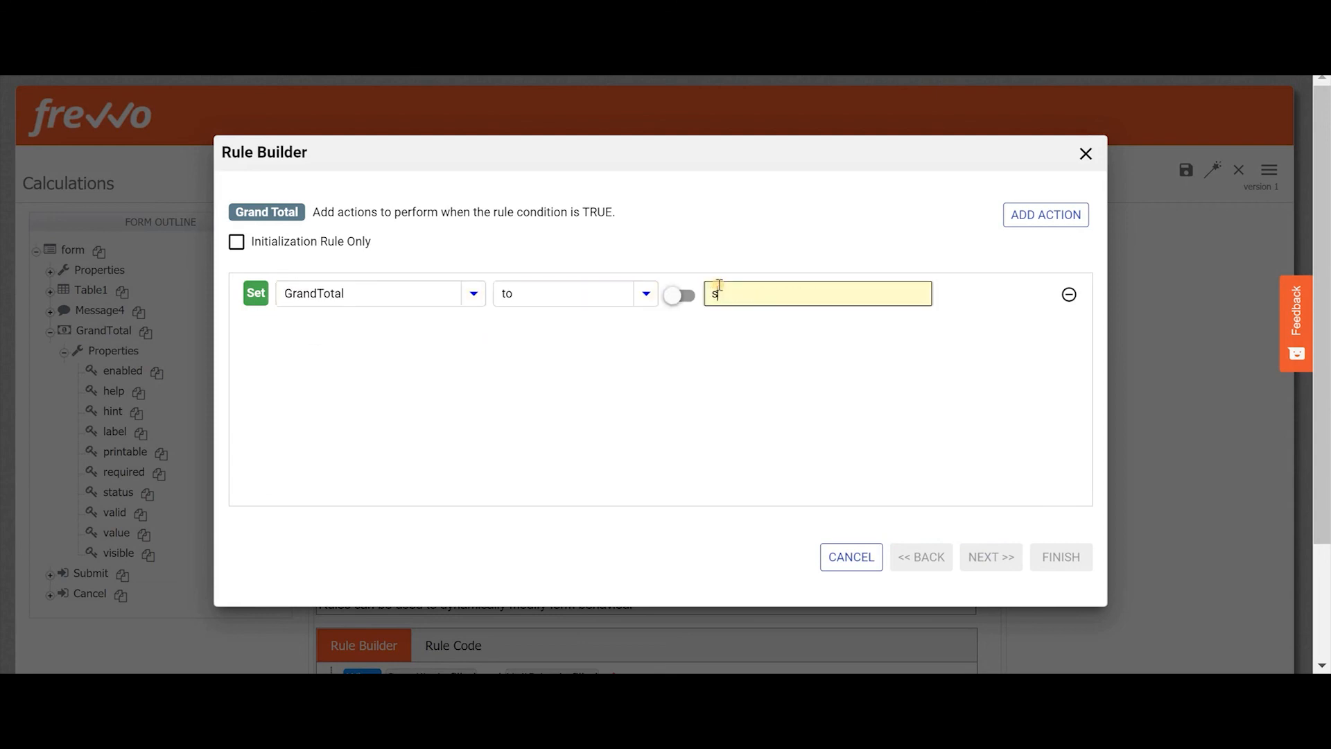
pyautogui.write('sum(Subtotal)')
pyautogui.click(816, 384)
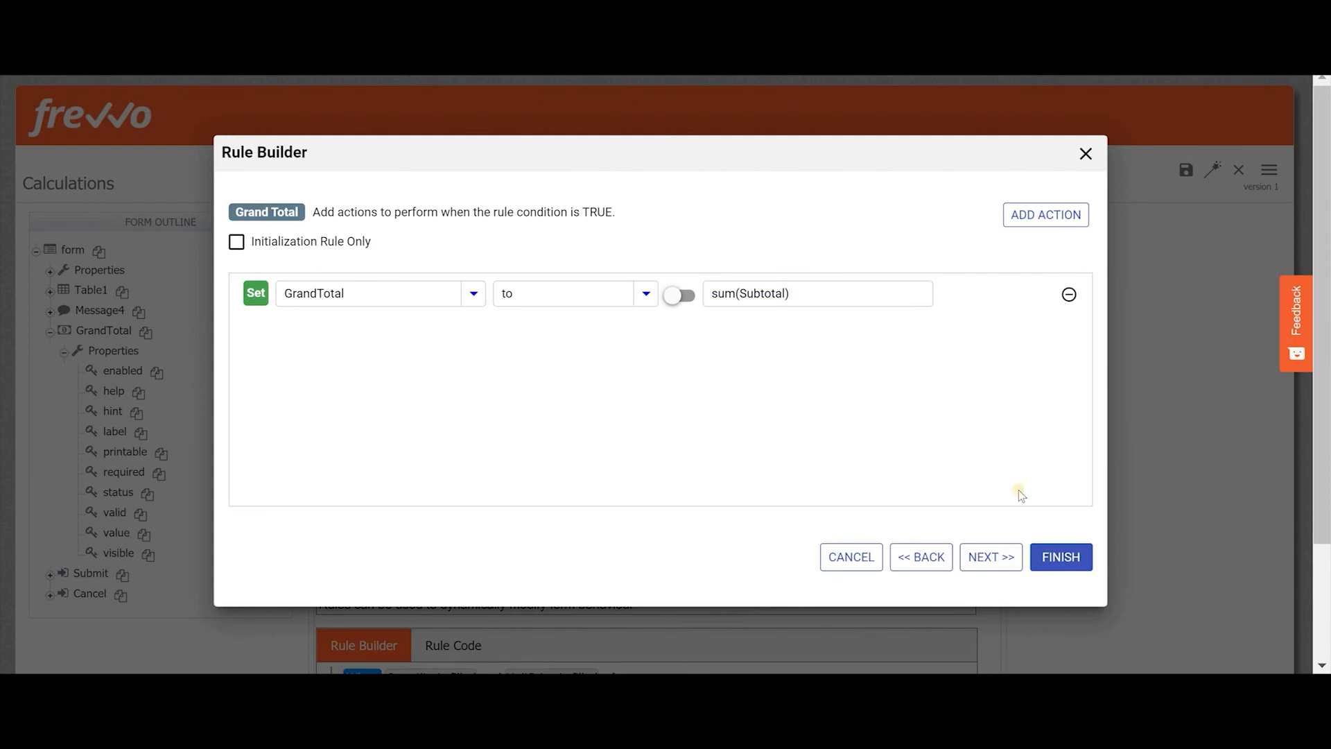
pyautogui.click(1061, 556)
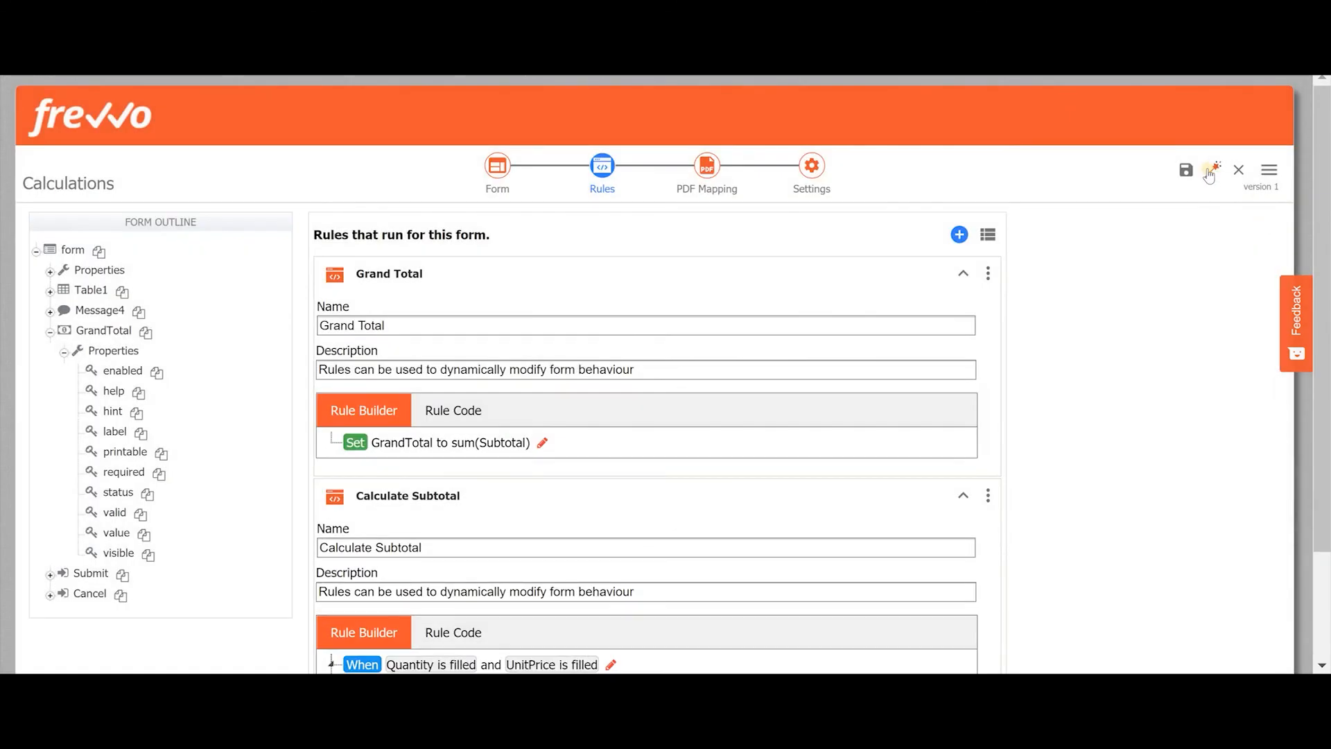
# Step: Open the Calculations form in test mode and fill the first table row with Red Widgets, quantity 13 and unit price 15.67
pyautogui.click(1209, 174)
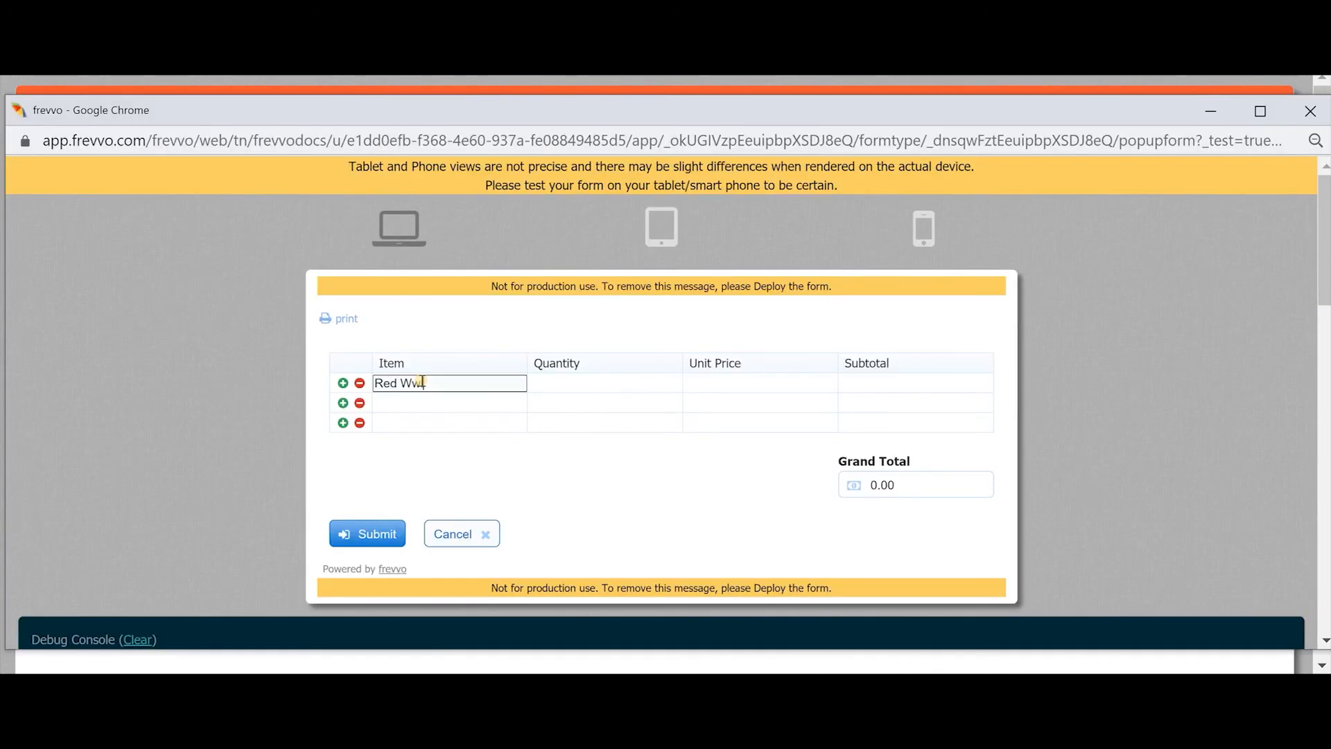
pyautogui.press('Tab')
pyautogui.write('13')
pyautogui.press('Tab')
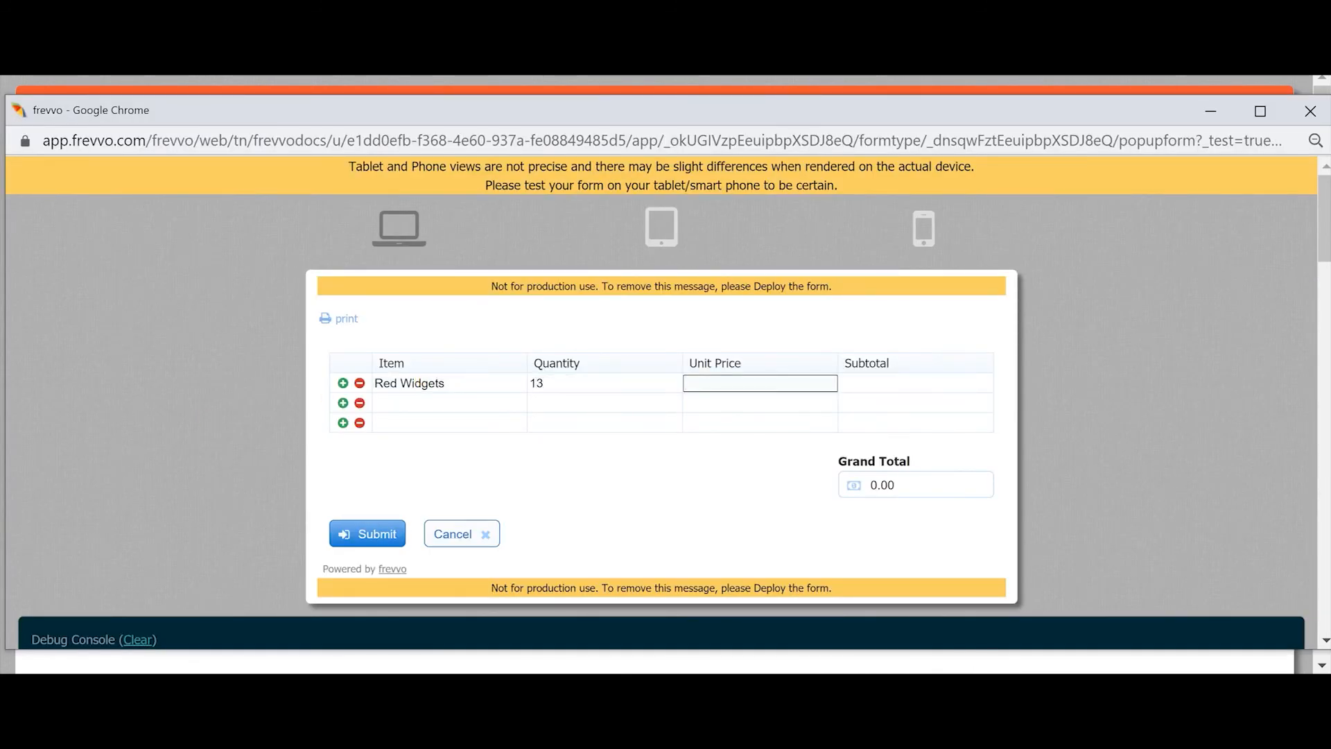
pyautogui.write('15.67')
pyautogui.press('Tab')
# Step: Fill the second table row with Blue Widgets, quantity 17 and unit price 19.71
pyautogui.write('Bl')
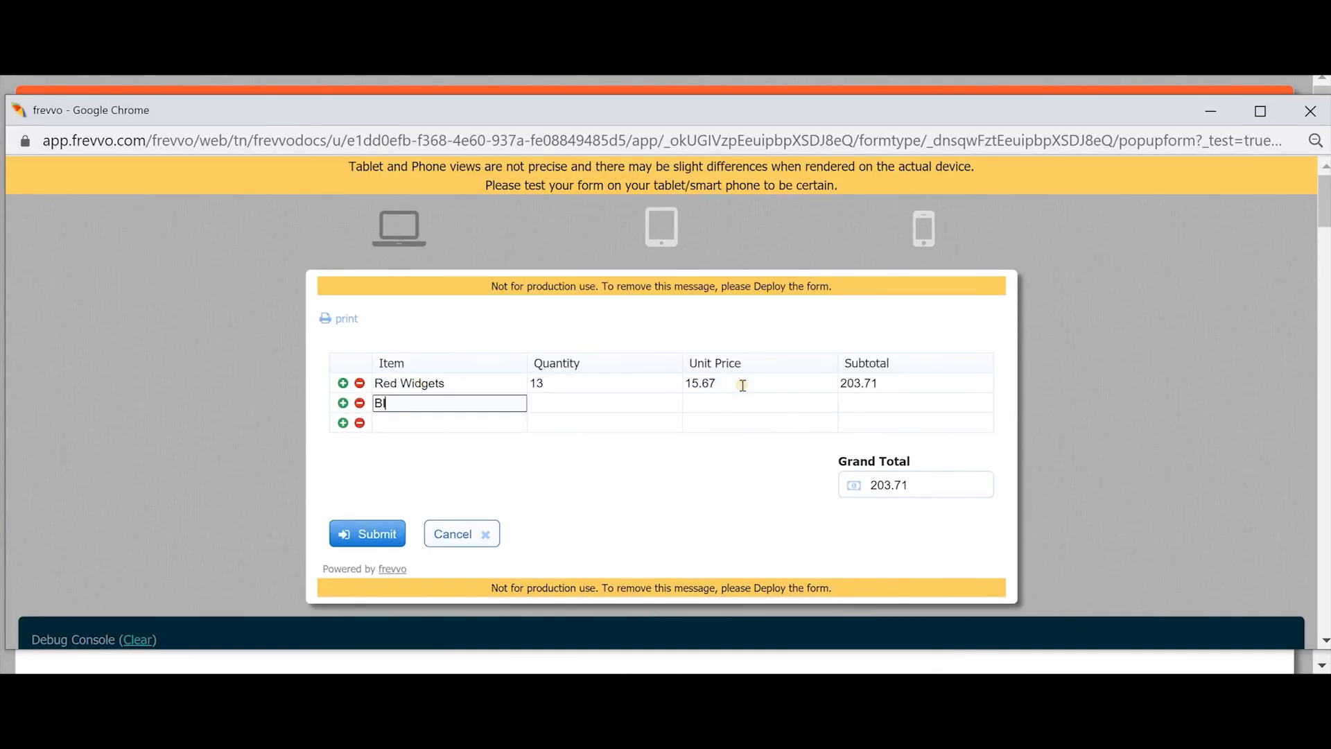
pyautogui.press('Tab')
pyautogui.write('17')
pyautogui.press('Tab')
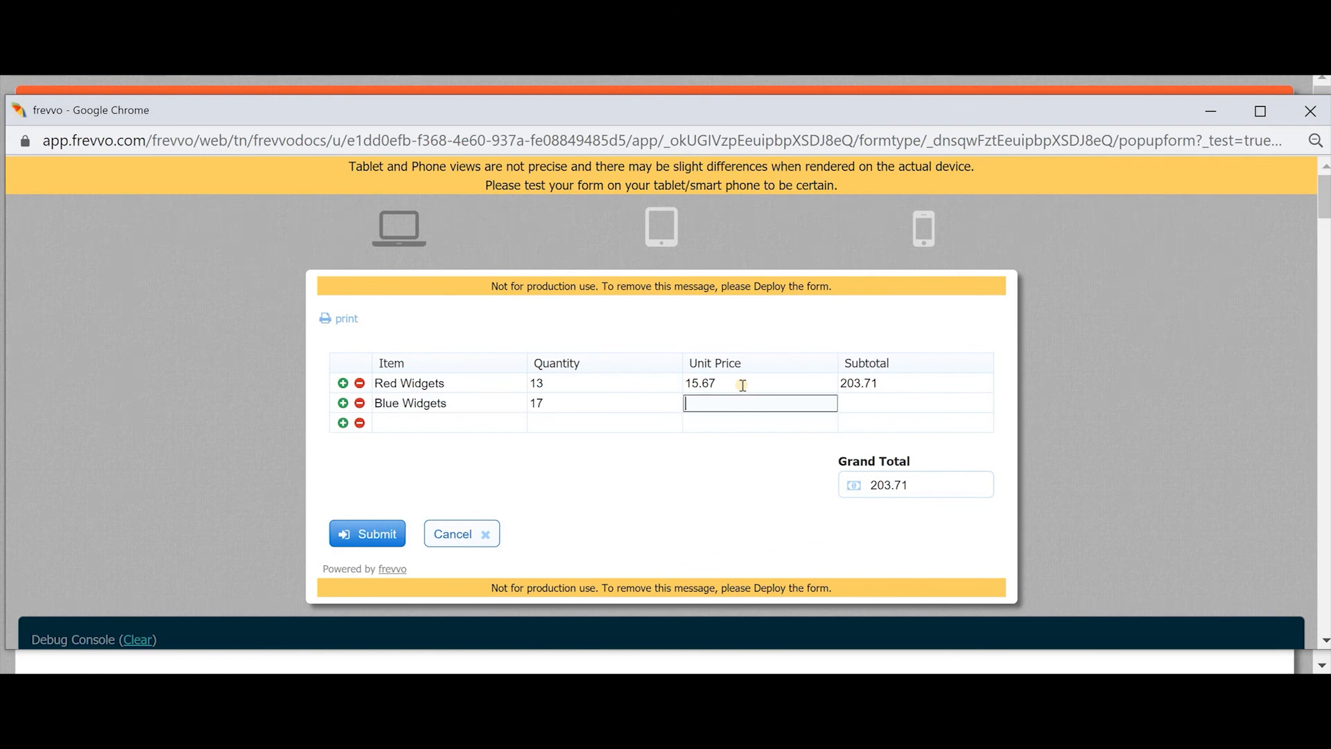
pyautogui.write('19.71')
pyautogui.press('Tab')
# Step: Fill the third table row with Green Widgets, quantity 11 and unit price 89.00, and delete the Blue Widgets row
pyautogui.write('Green Widget')
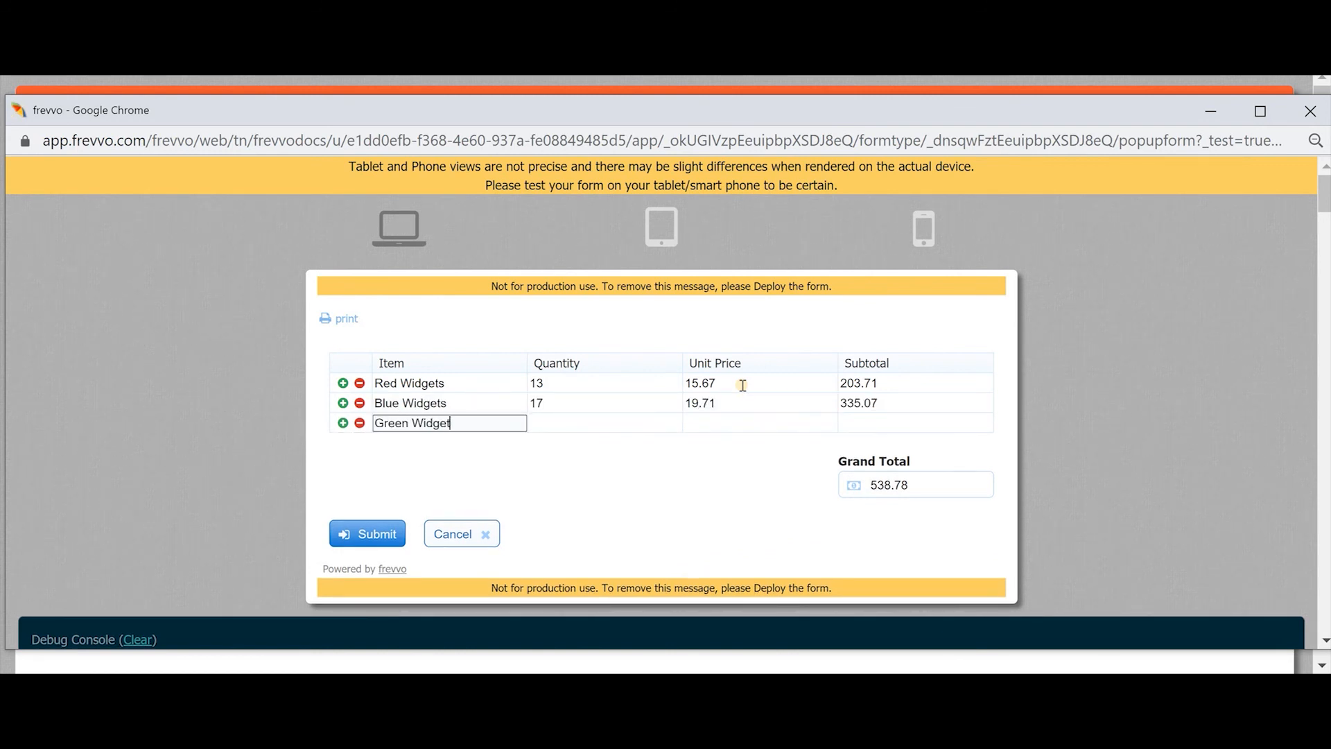
pyautogui.write('s')
pyautogui.press('Tab')
pyautogui.write('11')
pyautogui.press('Tab')
pyautogui.press('Tab')
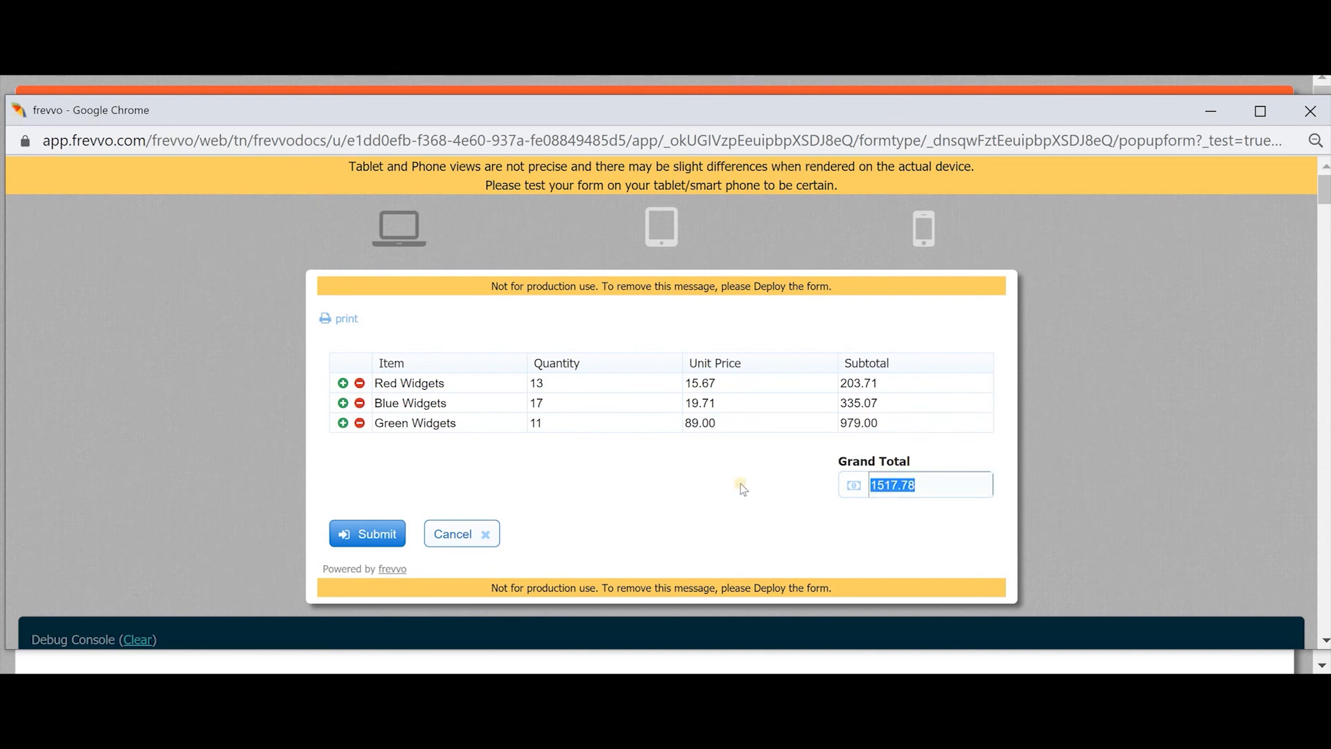
pyautogui.click(359, 403)
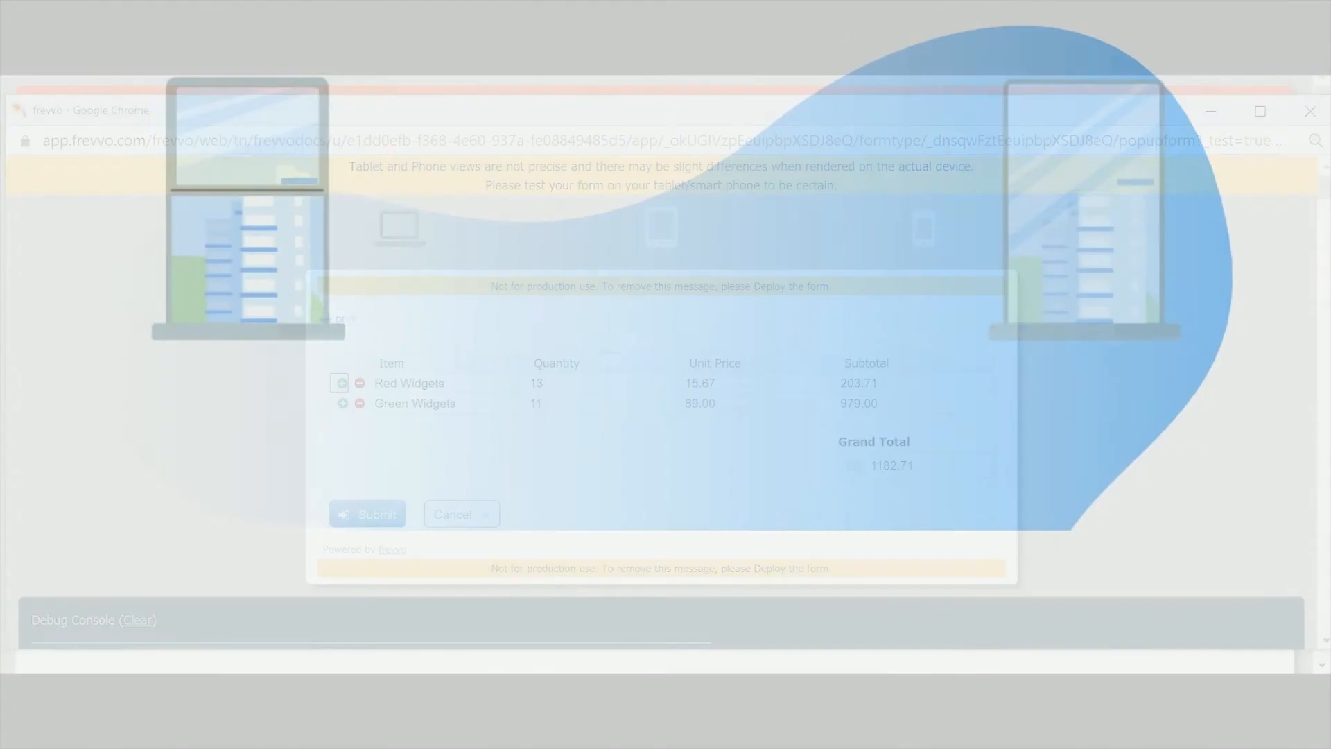